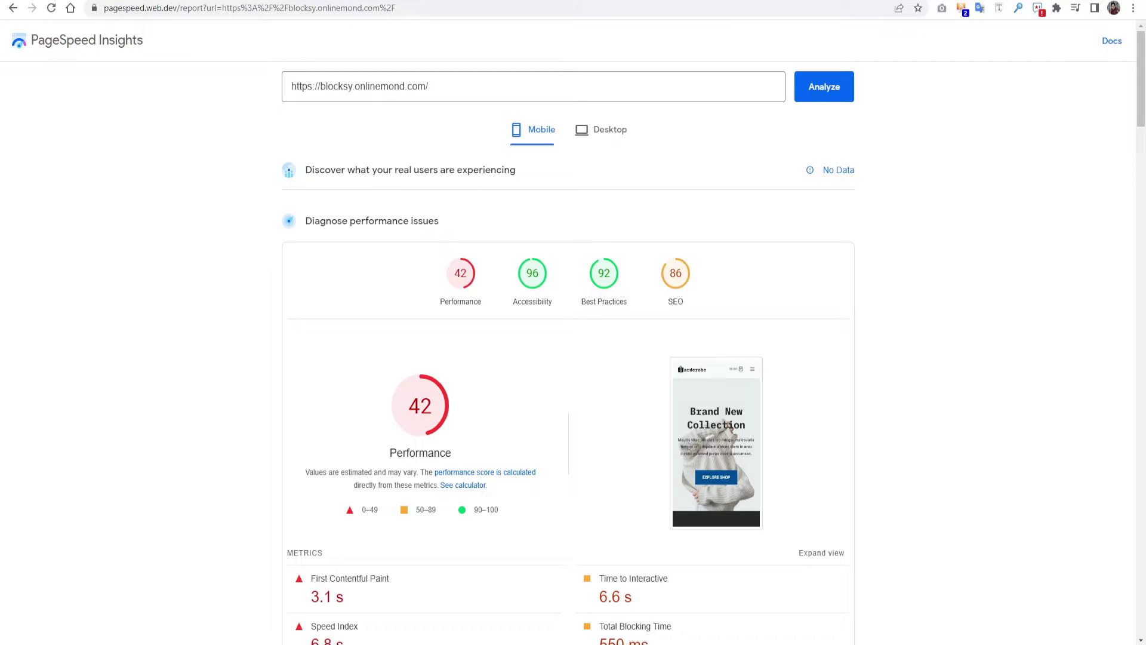
# View the mobile PageSpeed results (Performance 84), then switch to the incognito Garderobe shop window.
pyautogui.click(533, 130)
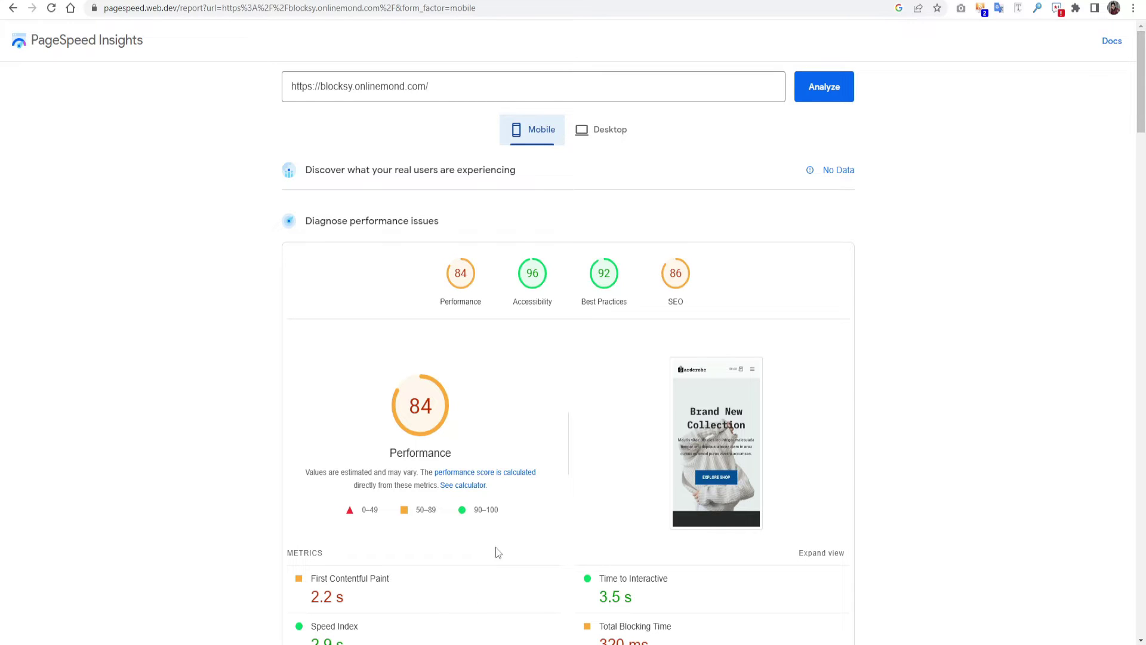
pyautogui.hotkey('alt', 'Tab')
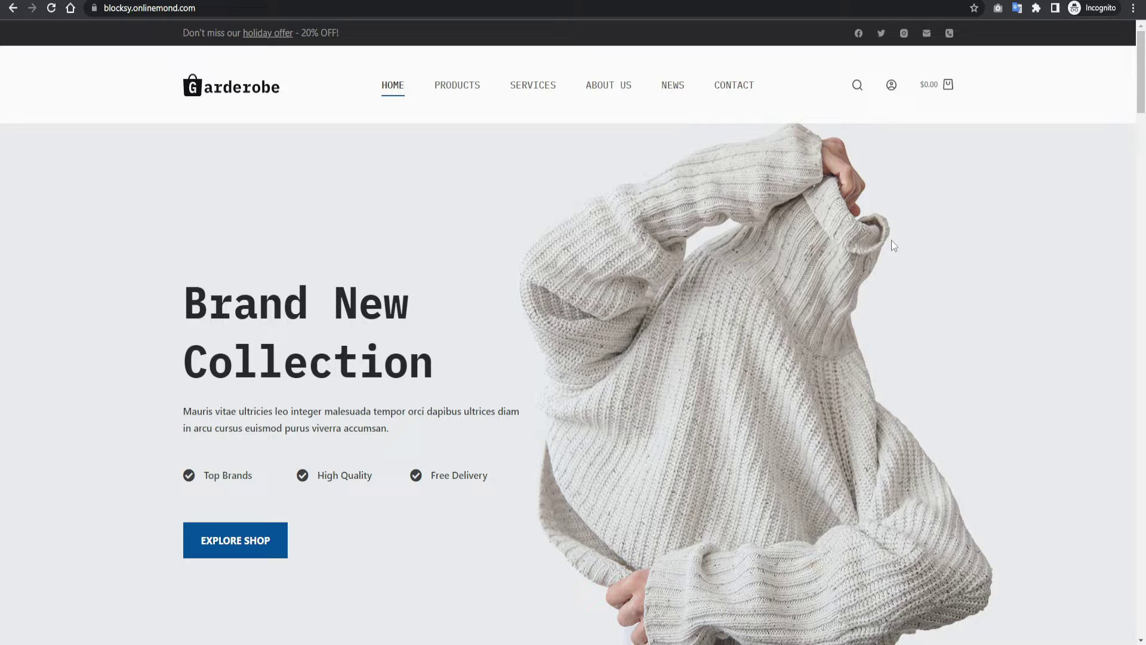
# Scroll the Garderobe homepage down to the footer and jump back to the top.
pyautogui.scroll(-6, 891, 242)
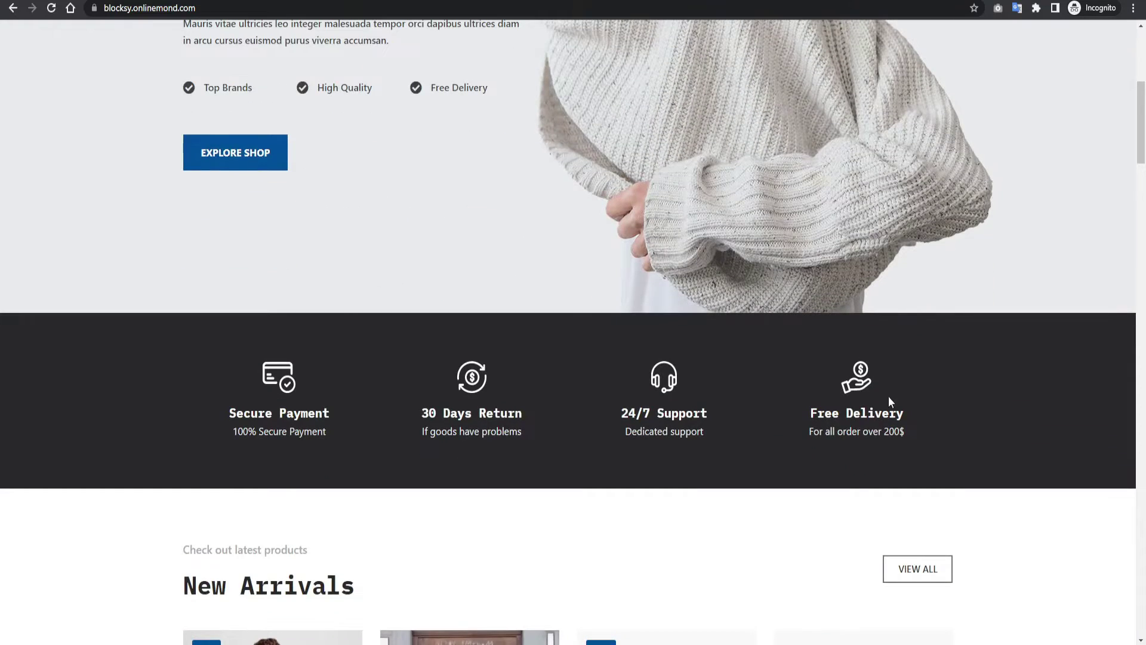
pyautogui.scroll(-3, 895, 388)
pyautogui.scroll(-2, 1021, 337)
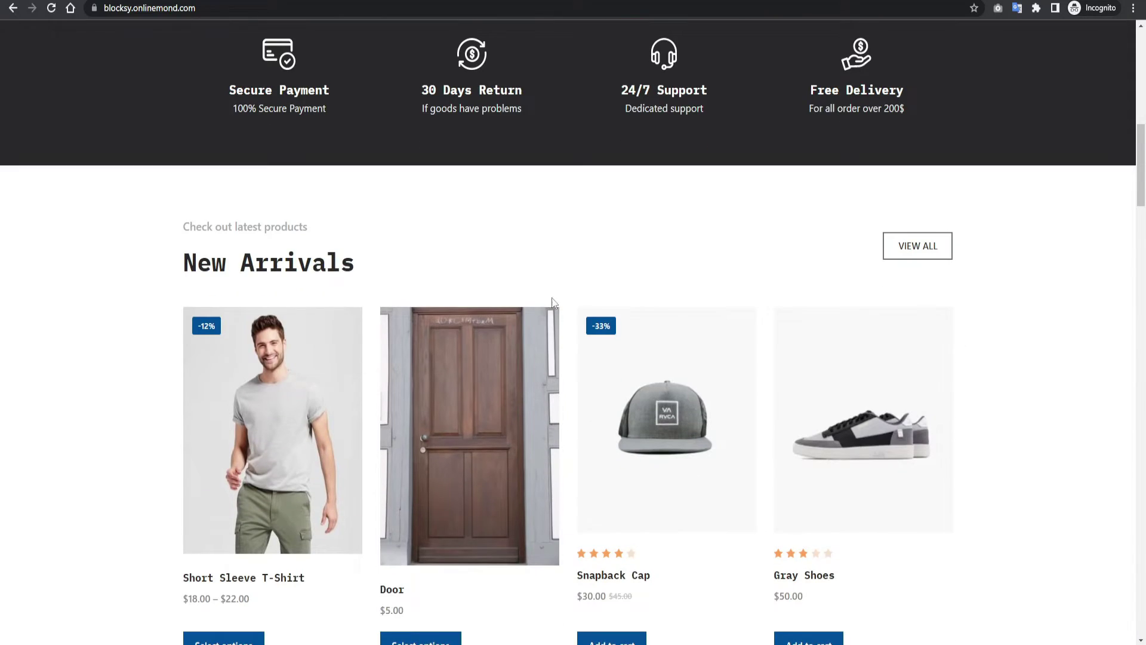
pyautogui.scroll(-10, 1141, 391)
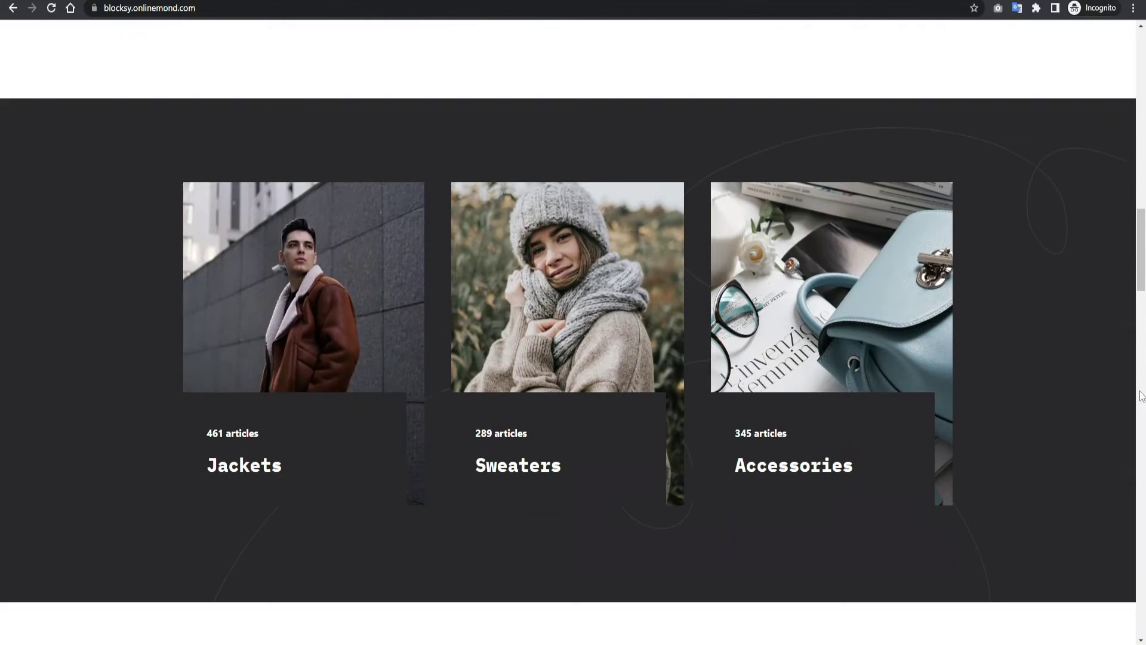
pyautogui.scroll(-7, 1141, 396)
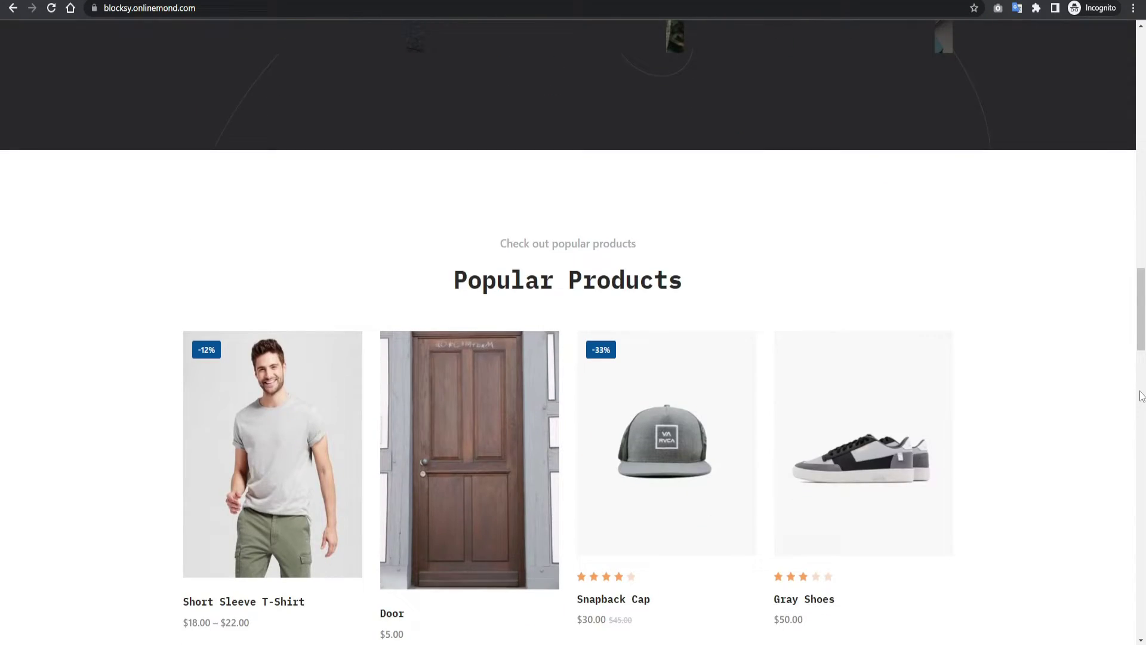
pyautogui.scroll(-16, 1141, 395)
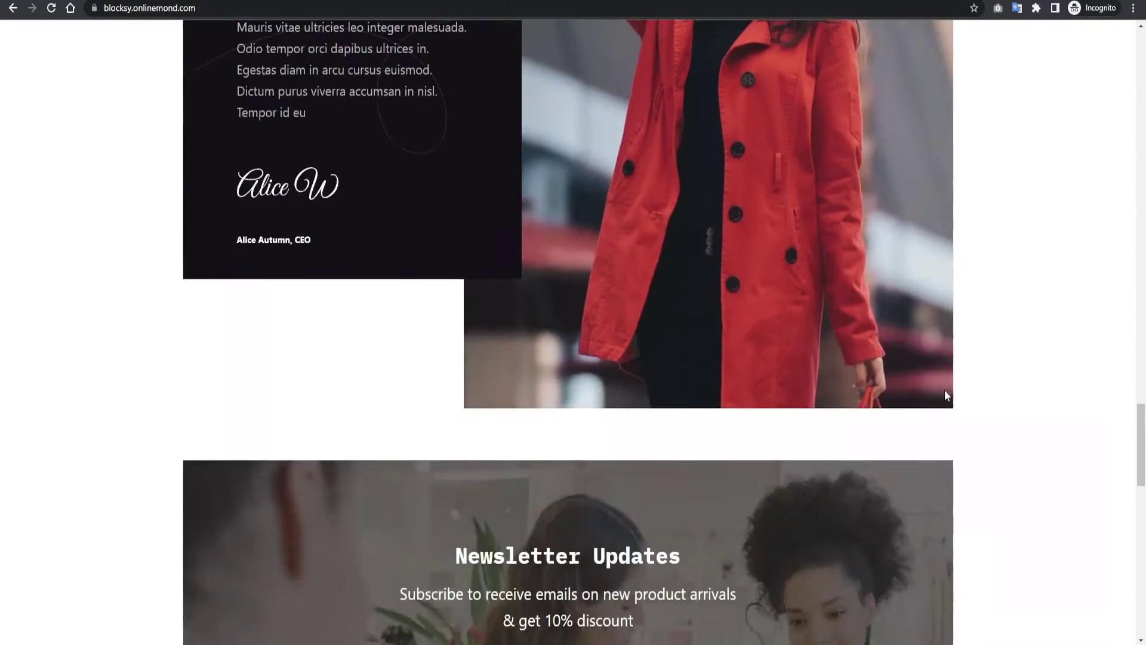
pyautogui.scroll(-4, 945, 395)
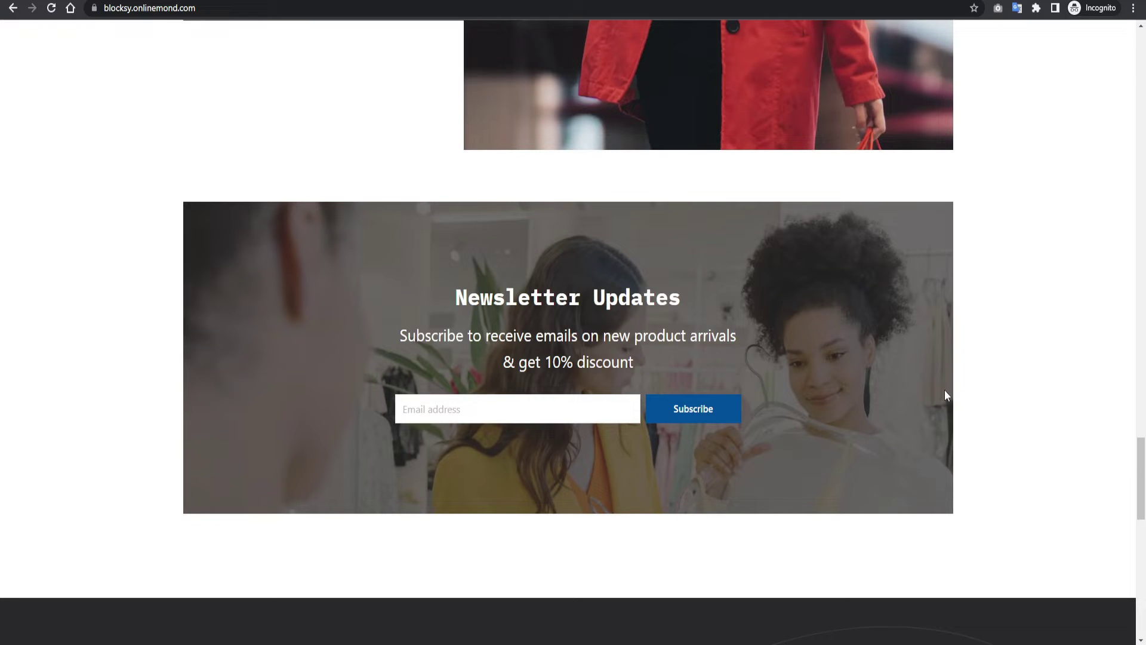
pyautogui.scroll(-14, 946, 395)
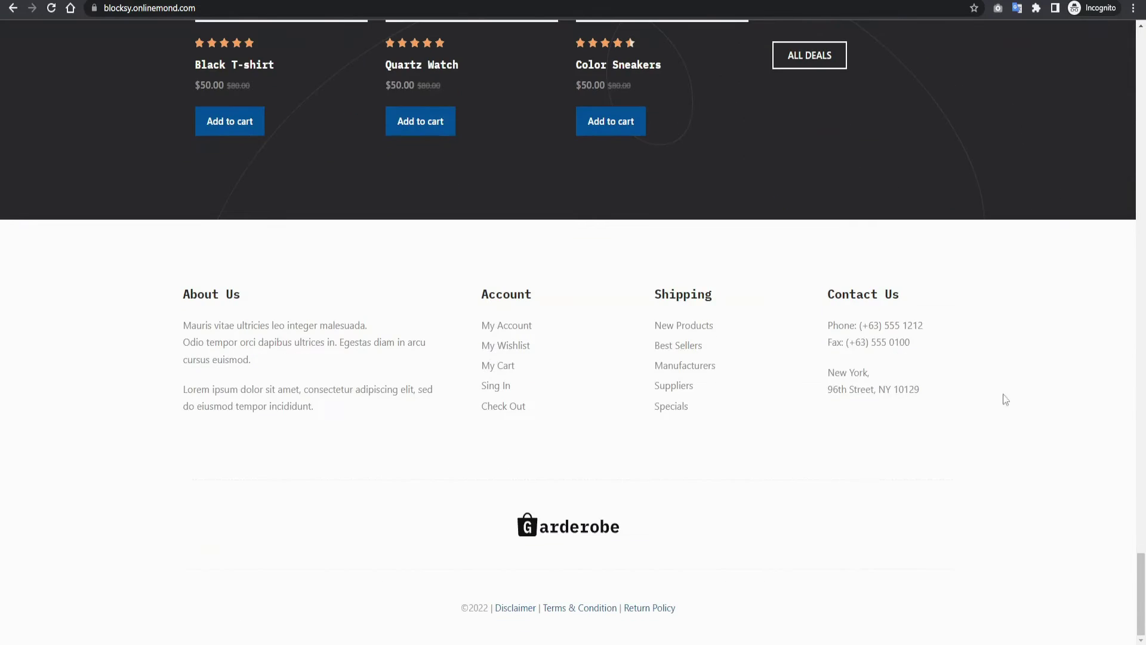
pyautogui.press('Home')
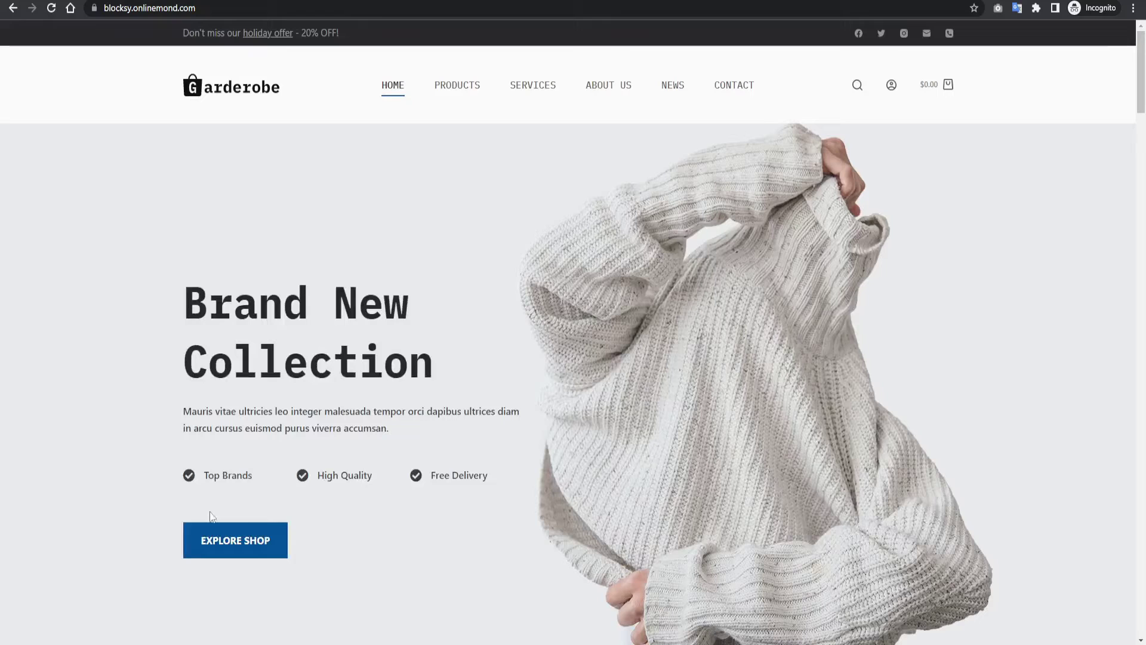
# Return to PageSpeed Insights and view desktop scores: Performance 87, Accessibility 96, SEO 83.
pyautogui.click(91, 609)
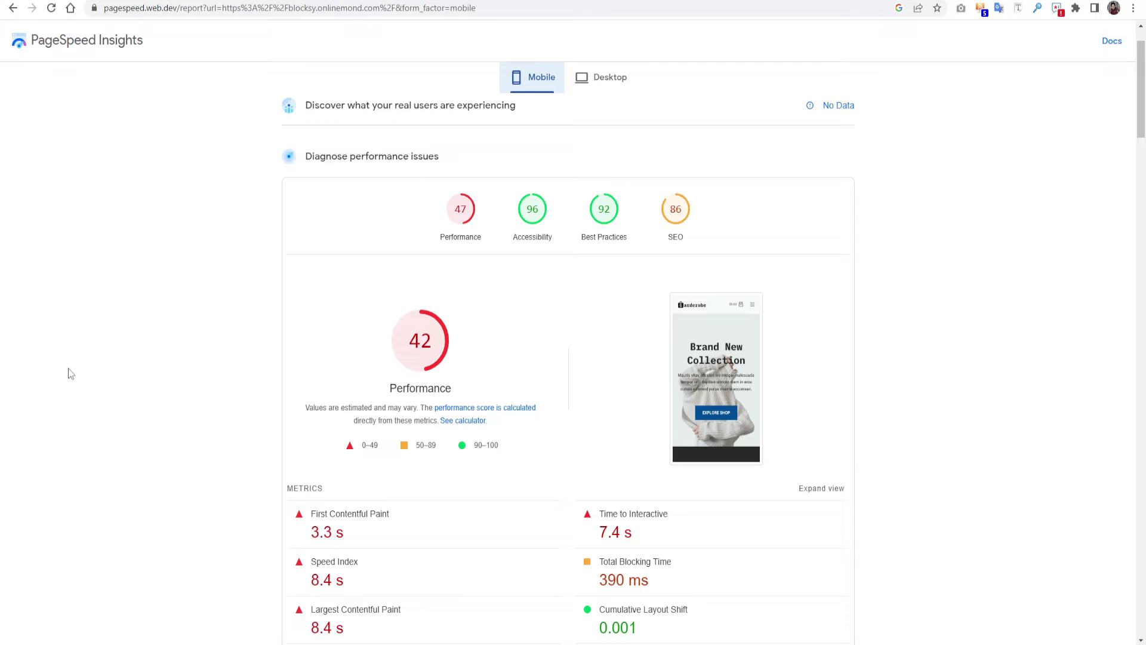
pyautogui.click(606, 84)
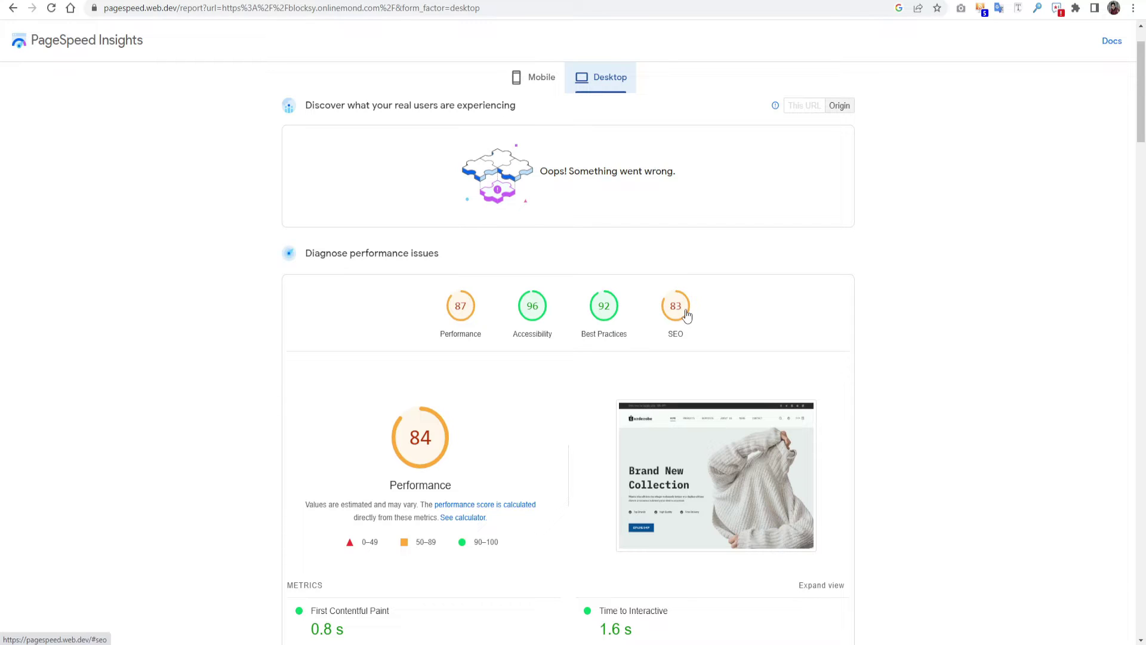
# In the WordPress admin, open Appearance > Themes to confirm Blocksy Child is active.
pyautogui.hotkey('ctrl', 'Tab')
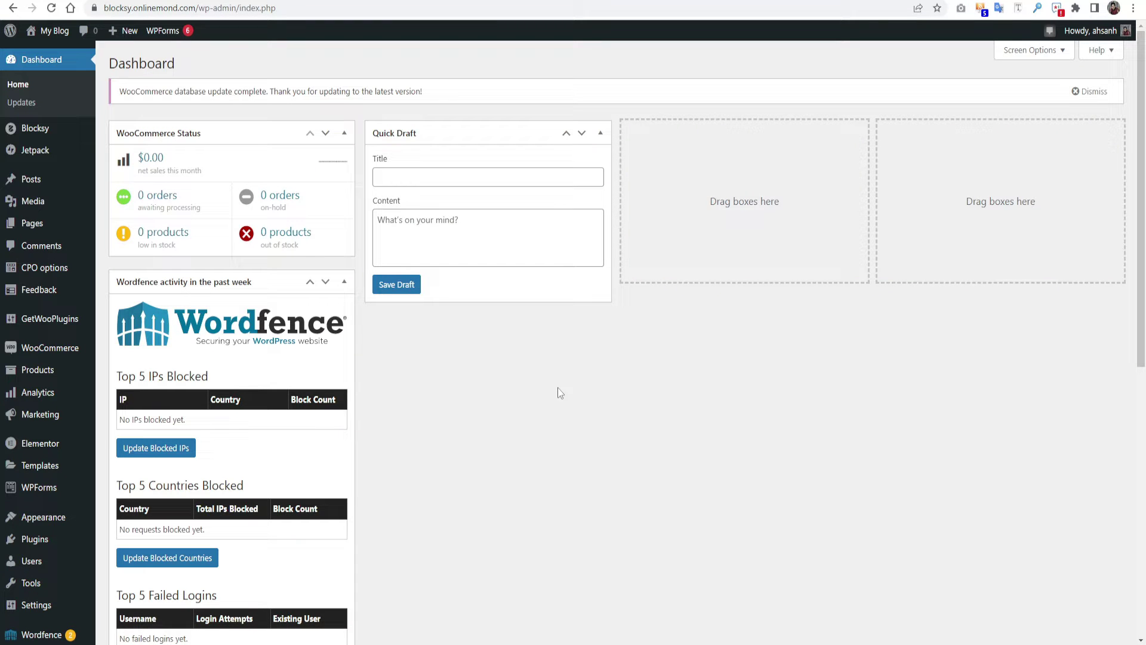
pyautogui.moveTo(45, 517)
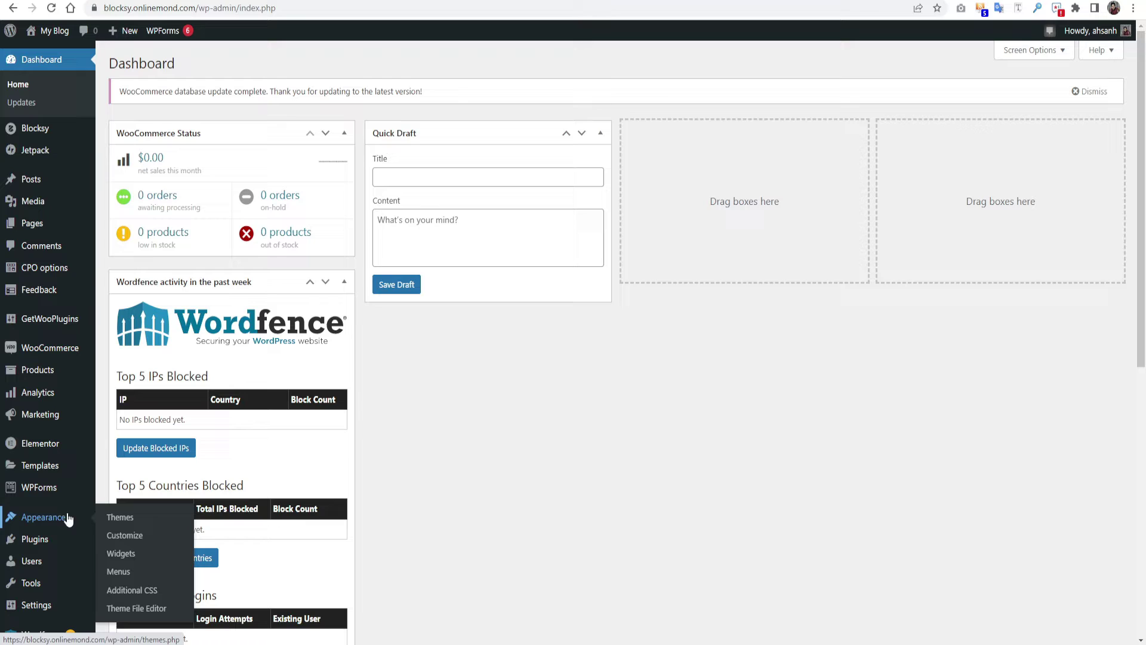
pyautogui.click(125, 524)
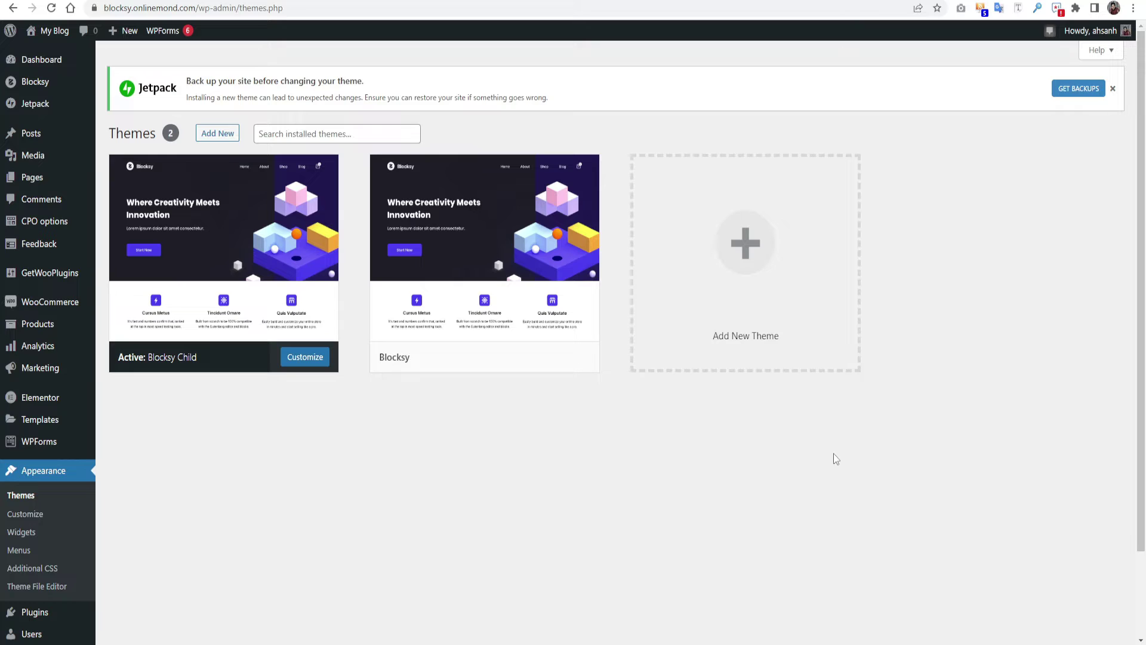
# Open Plugins > Installed Plugins to review the 14 installed WordPress plugins.
pyautogui.moveTo(45, 615)
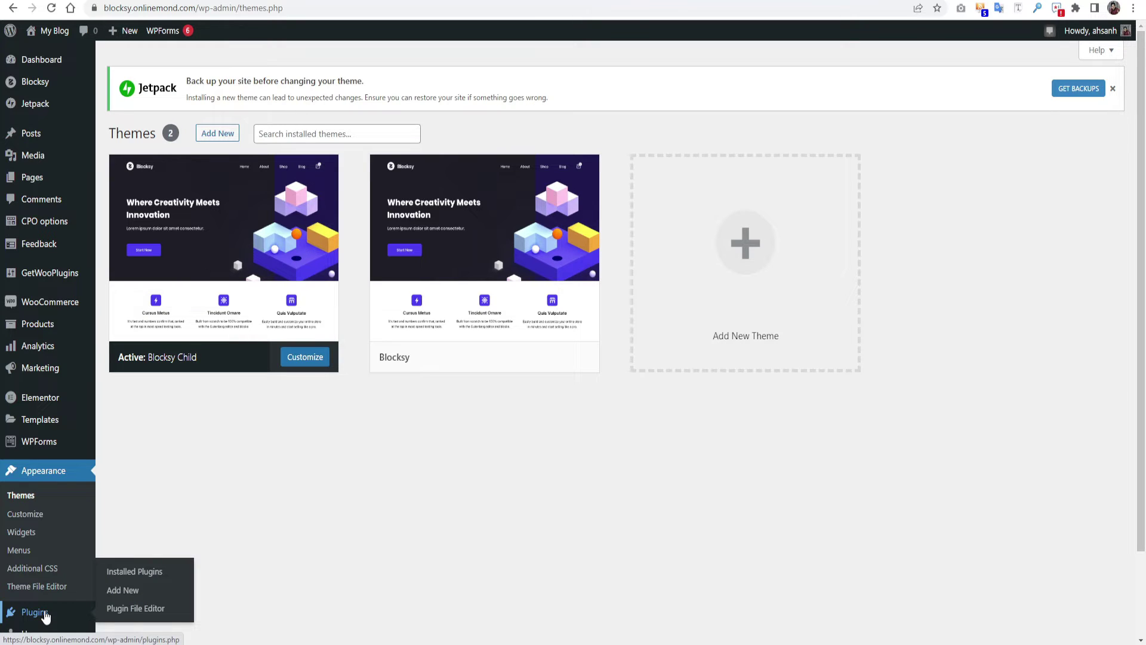
pyautogui.click(136, 573)
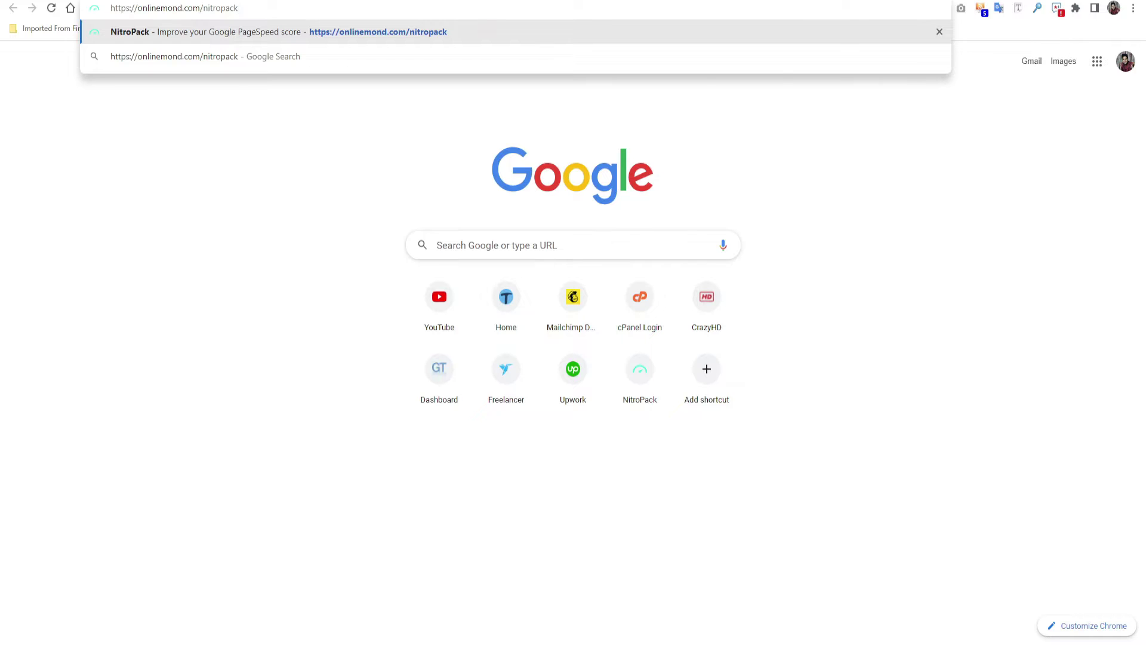
# Load the onlinemond.com/nitropack link and go to NitroPack's Sign up pricing page.
pyautogui.press('Return')
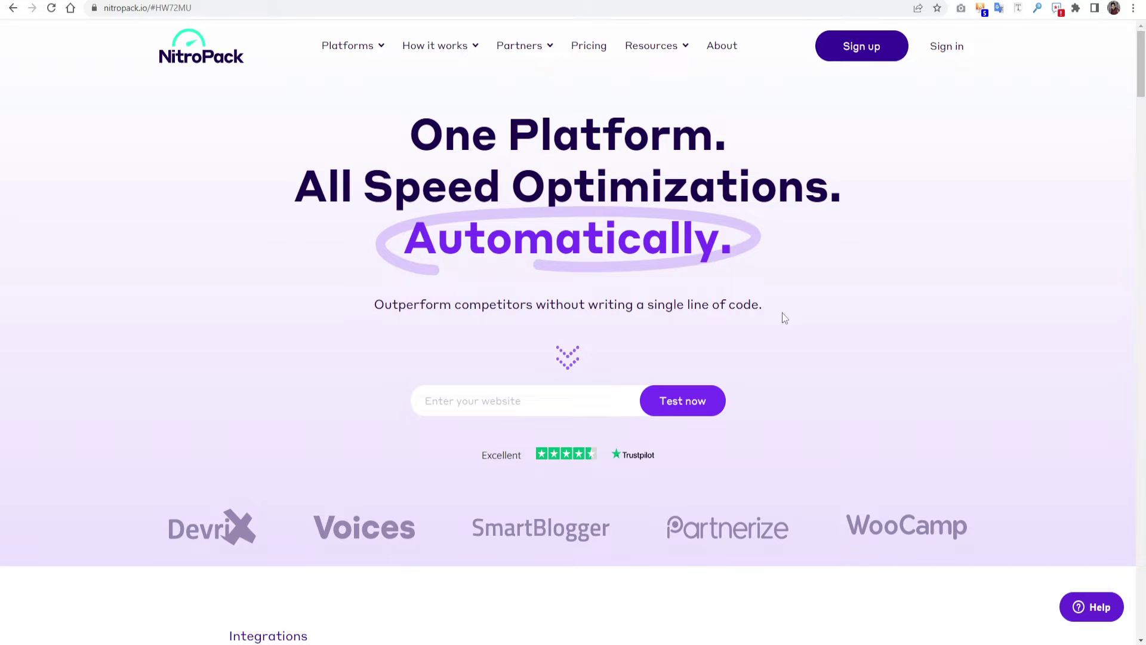
pyautogui.click(887, 51)
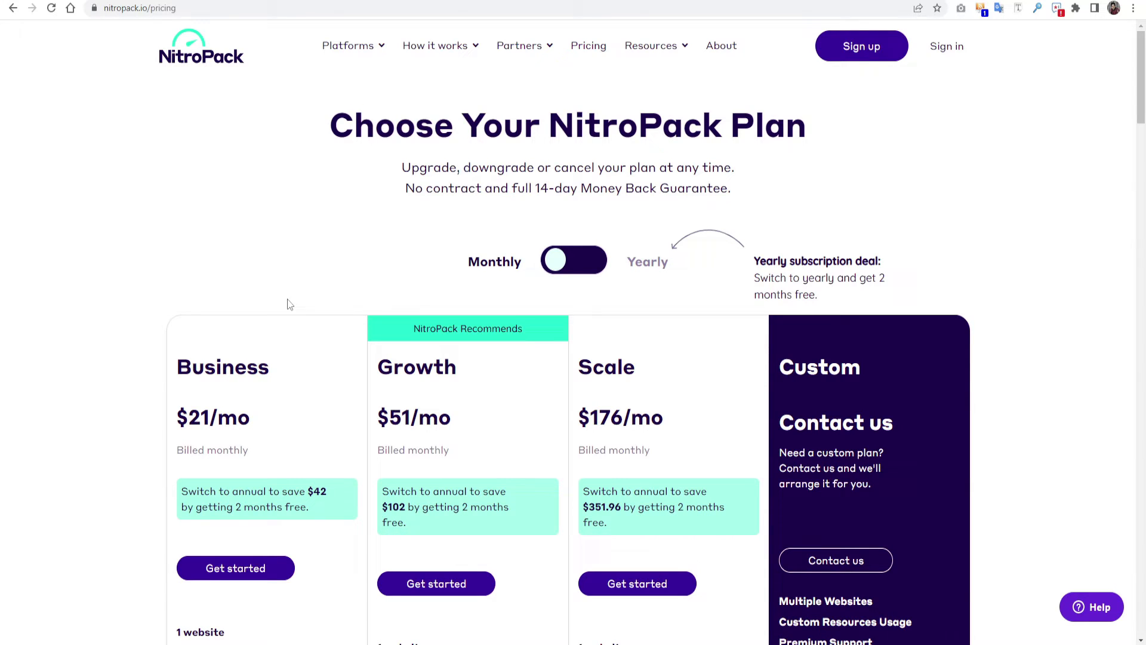
# Switch NitroPack plan prices to yearly billing and choose the Free Plan.
pyautogui.scroll(-1, 289, 305)
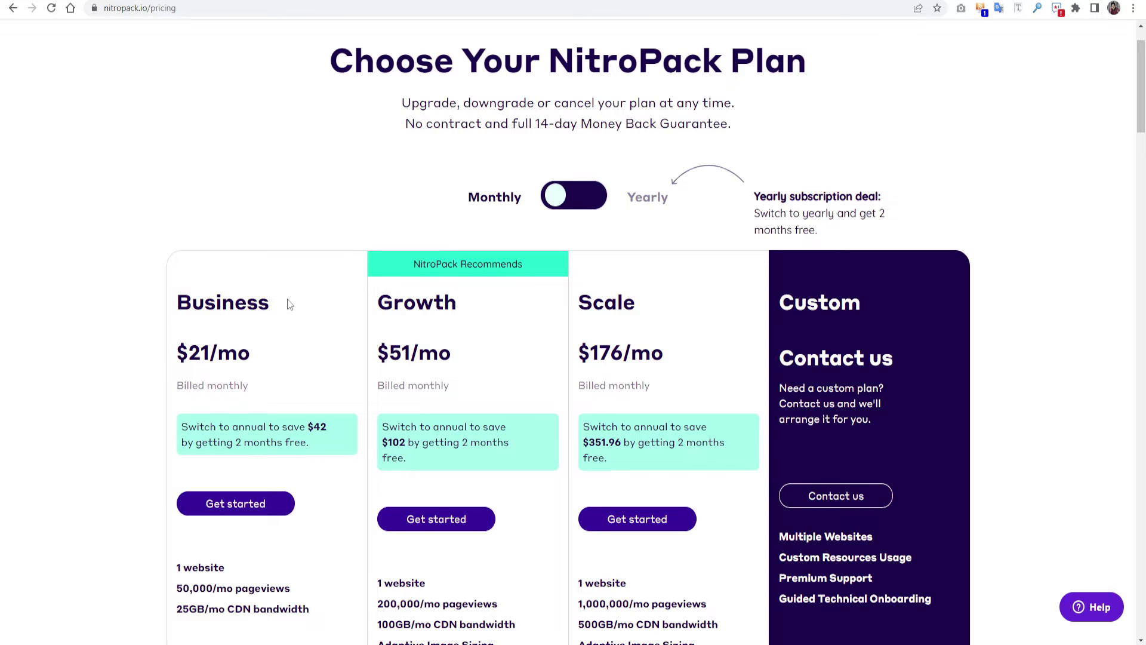
pyautogui.scroll(-1, 290, 305)
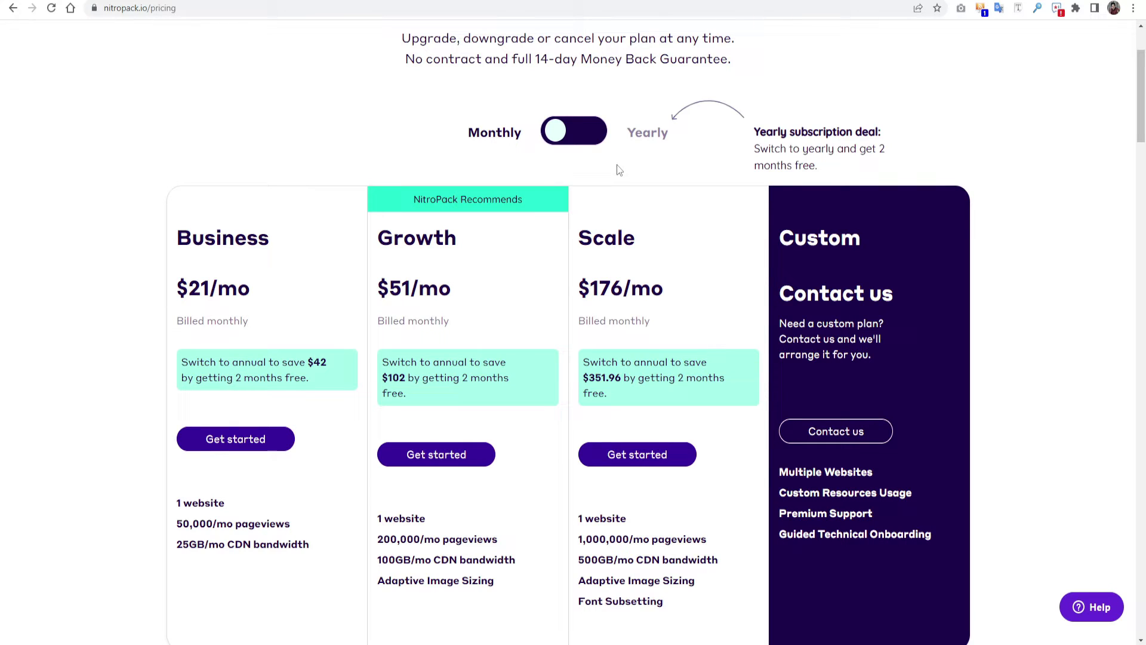
pyautogui.click(563, 138)
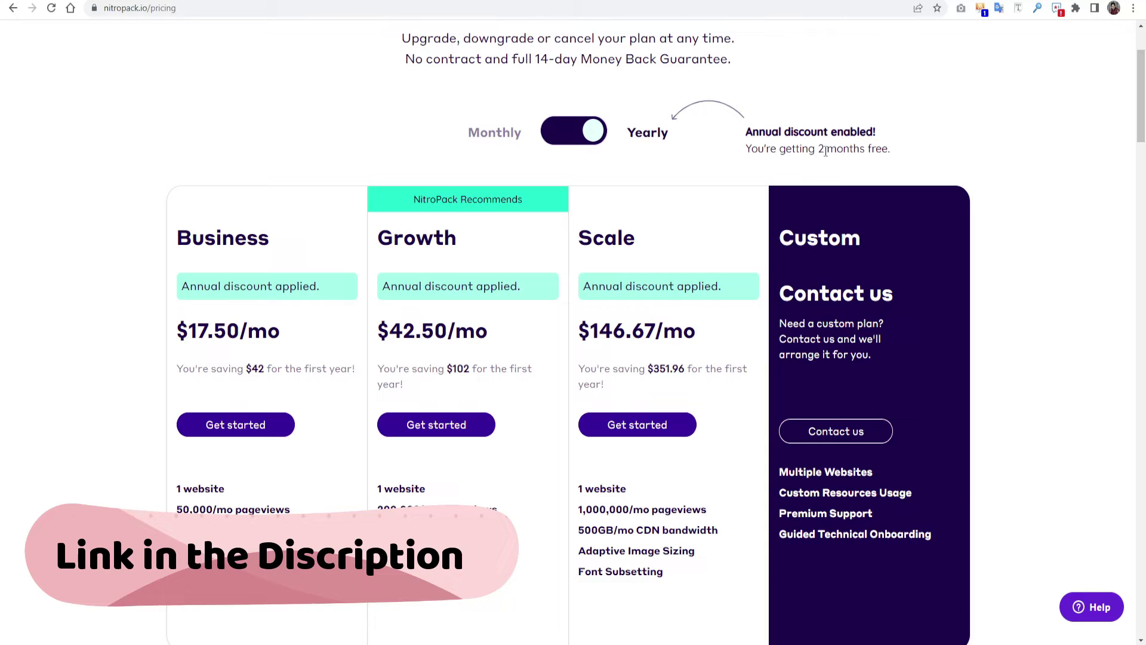
pyautogui.scroll(-4, 740, 312)
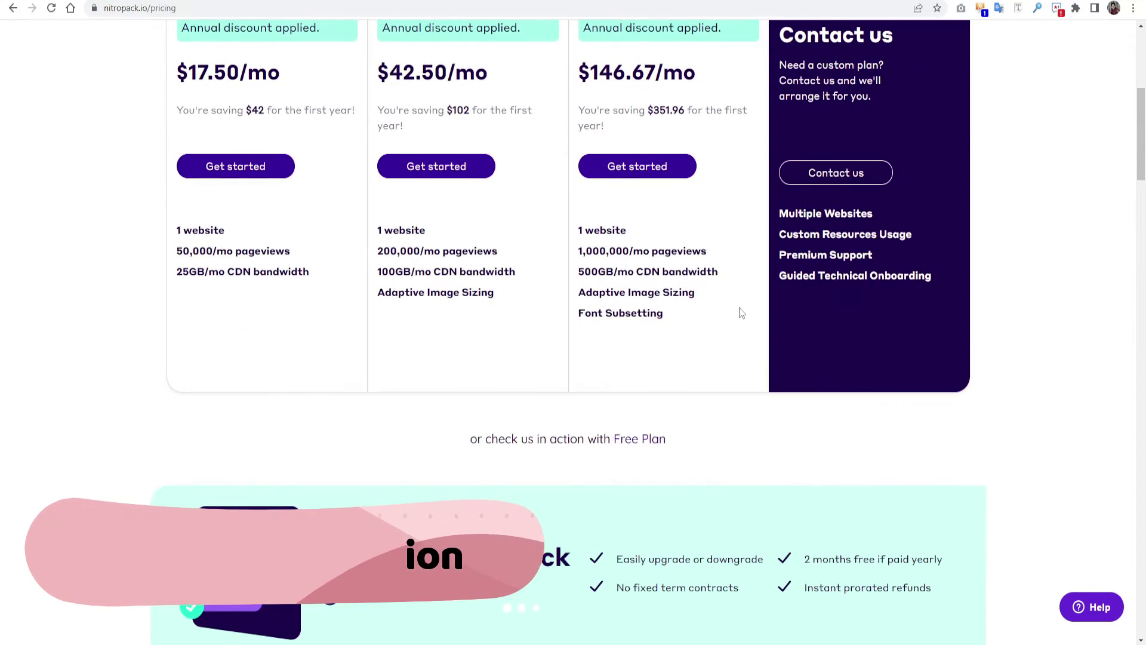
pyautogui.click(653, 442)
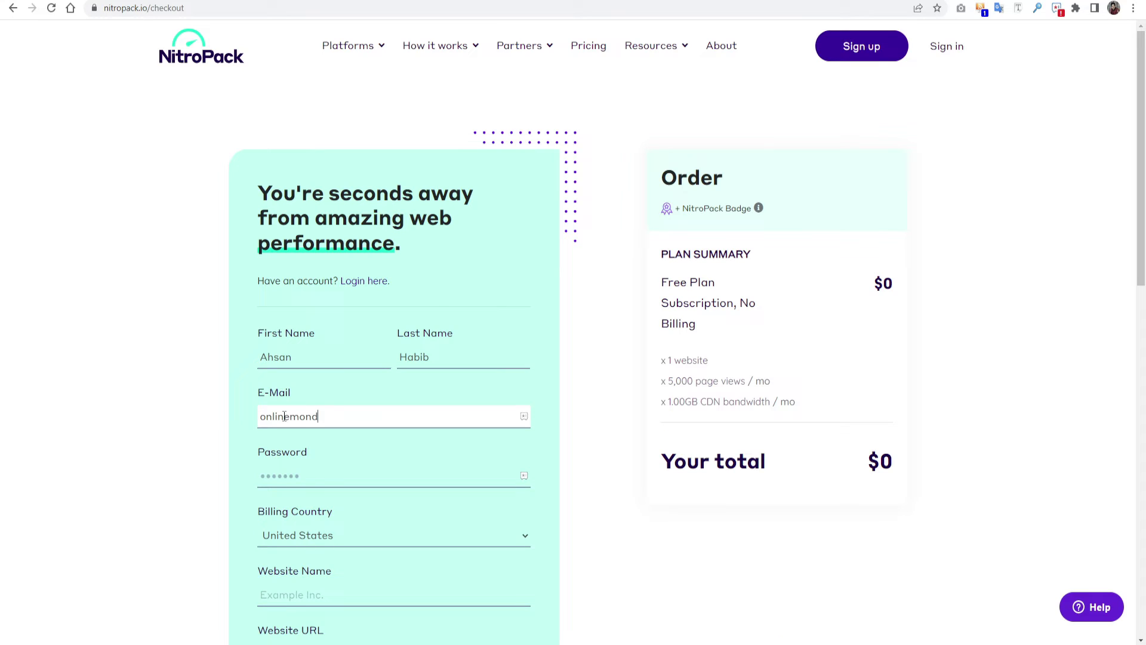
# Finish typing the account e-mail and enter the account password.
pyautogui.write('@gmail.com')
pyautogui.click(296, 469)
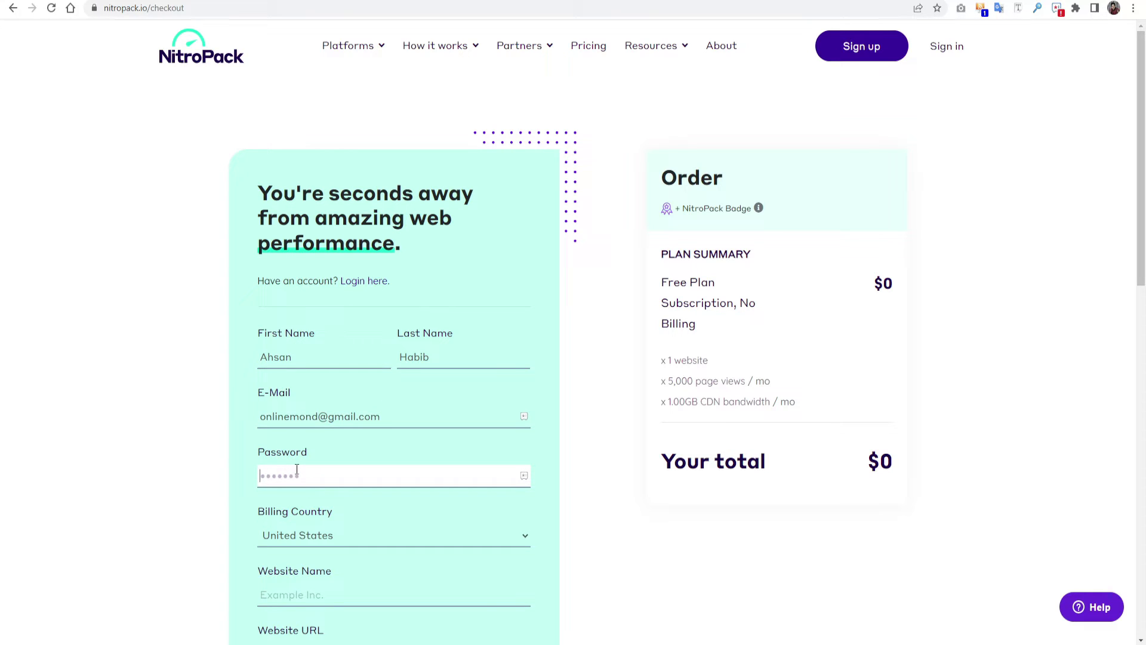
pyautogui.write('••••••••')
pyautogui.scroll(-1, 358, 525)
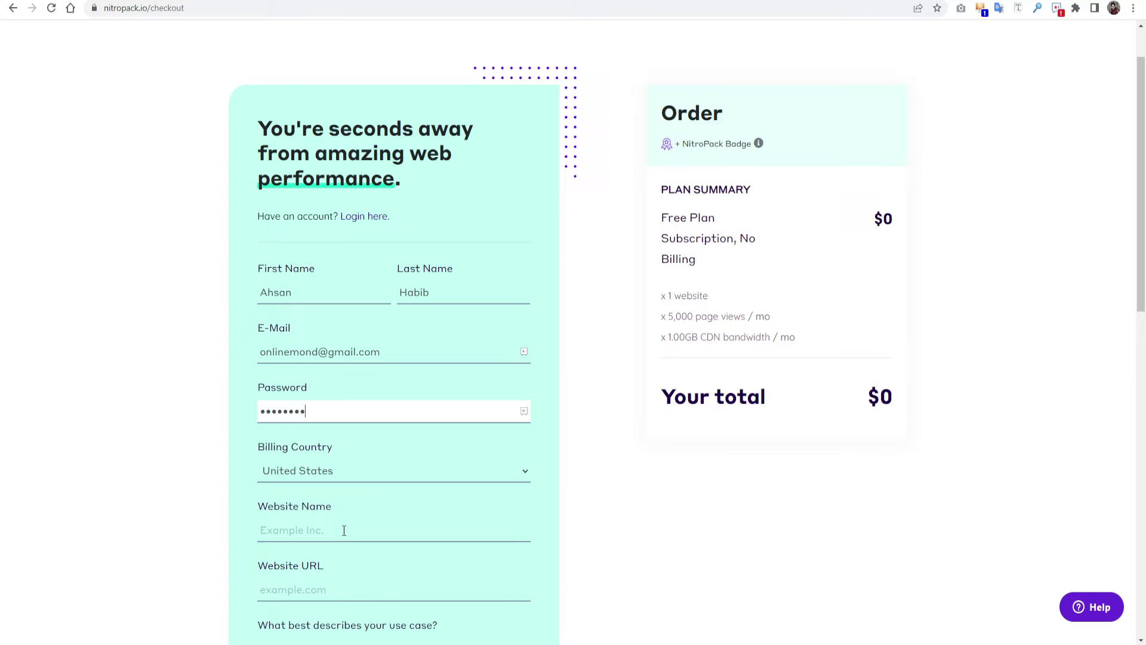
pyautogui.click(344, 530)
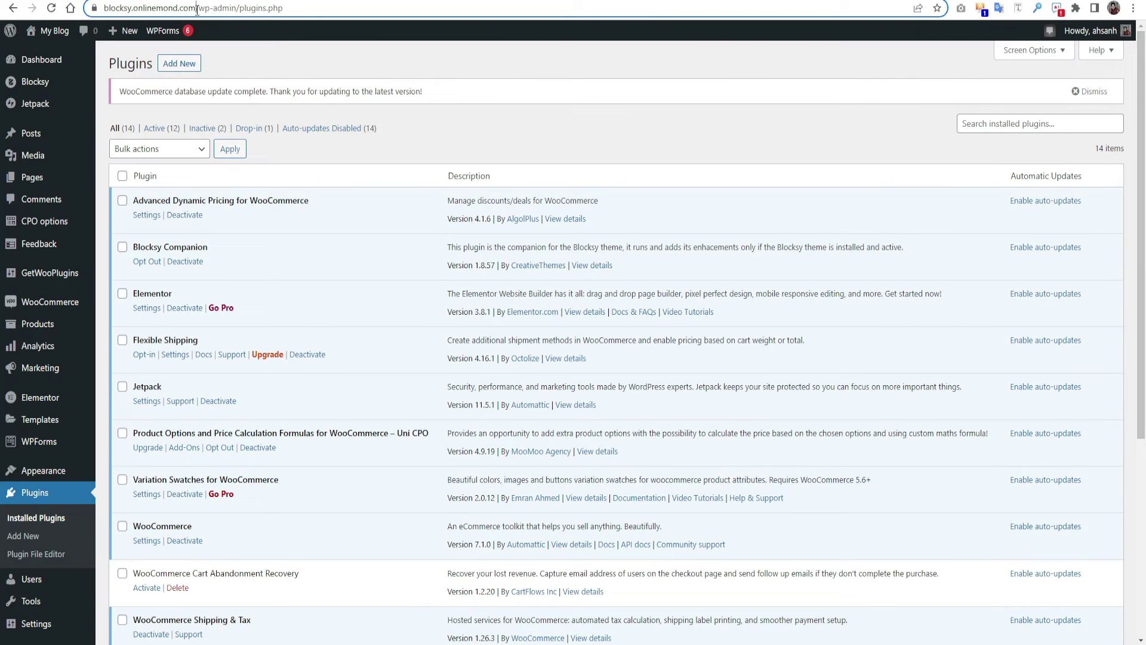
# Set Website URL to the blocksy.onlinemond.com address and Website Name to onlinemond.
pyautogui.moveTo(192, 11); pyautogui.dragTo(104, 8)
pyautogui.hotkey('ctrl', 'c')
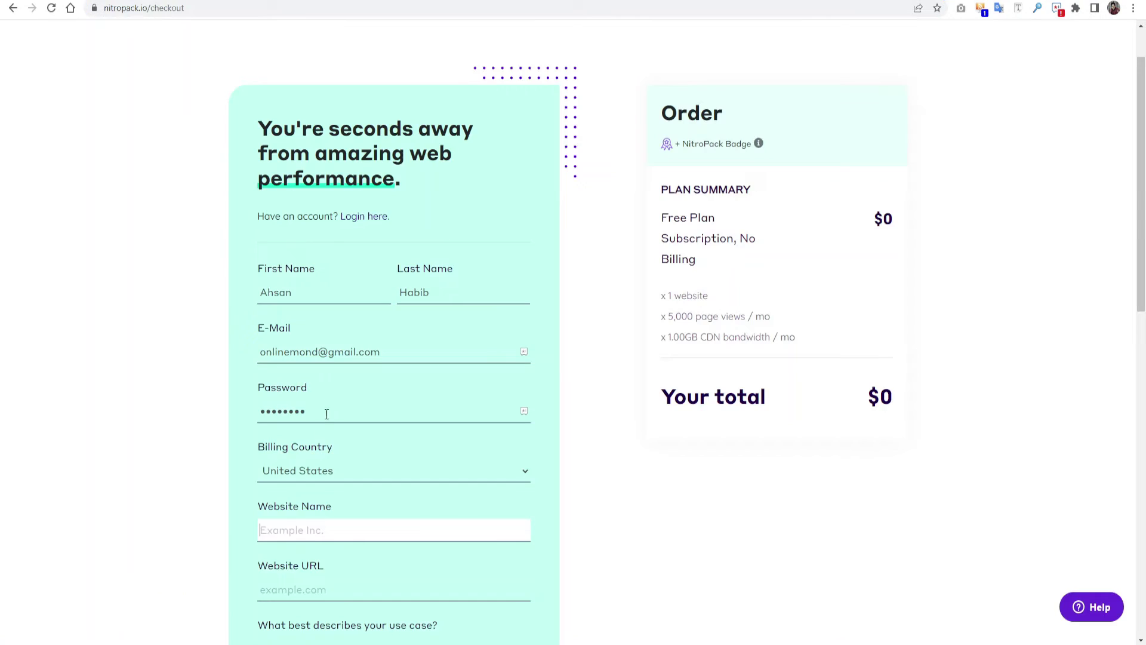
pyautogui.click(315, 584)
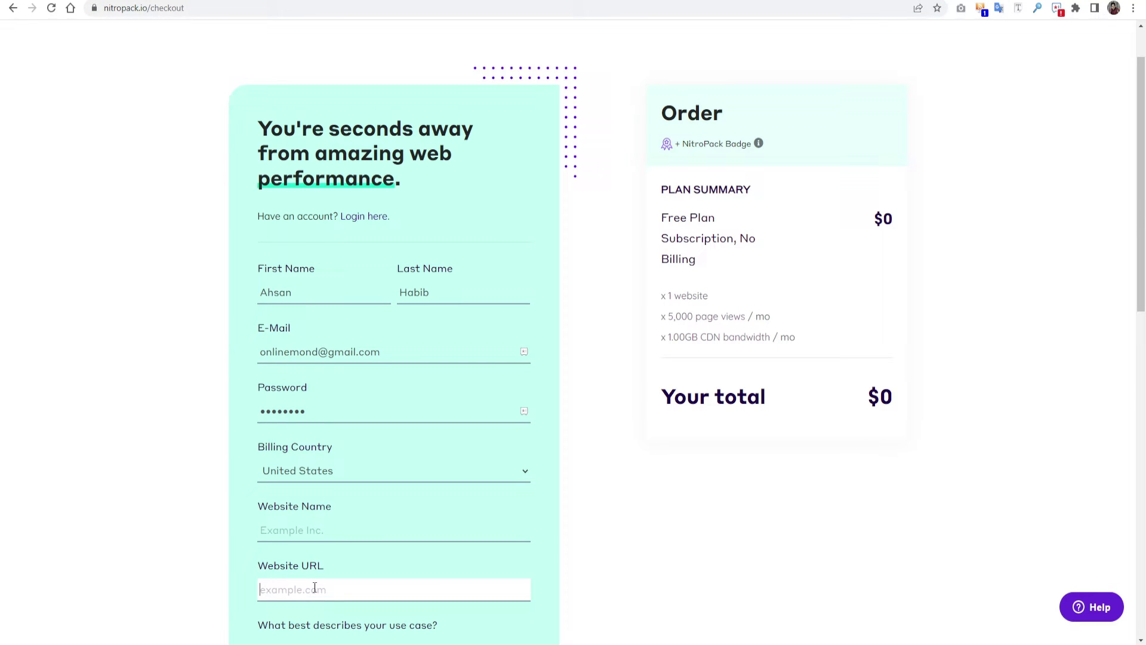
pyautogui.hotkey('ctrl', 'v')
pyautogui.doubleClick(366, 590)
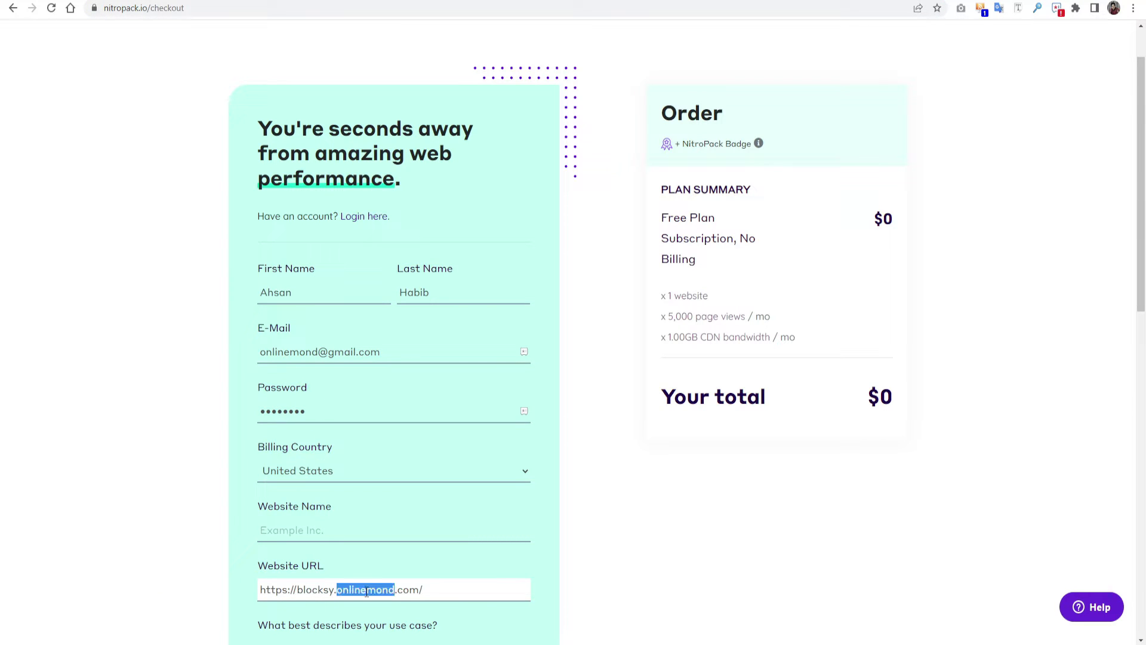
pyautogui.hotkey('ctrl', 'c')
pyautogui.click(306, 528)
pyautogui.hotkey('ctrl', 'v')
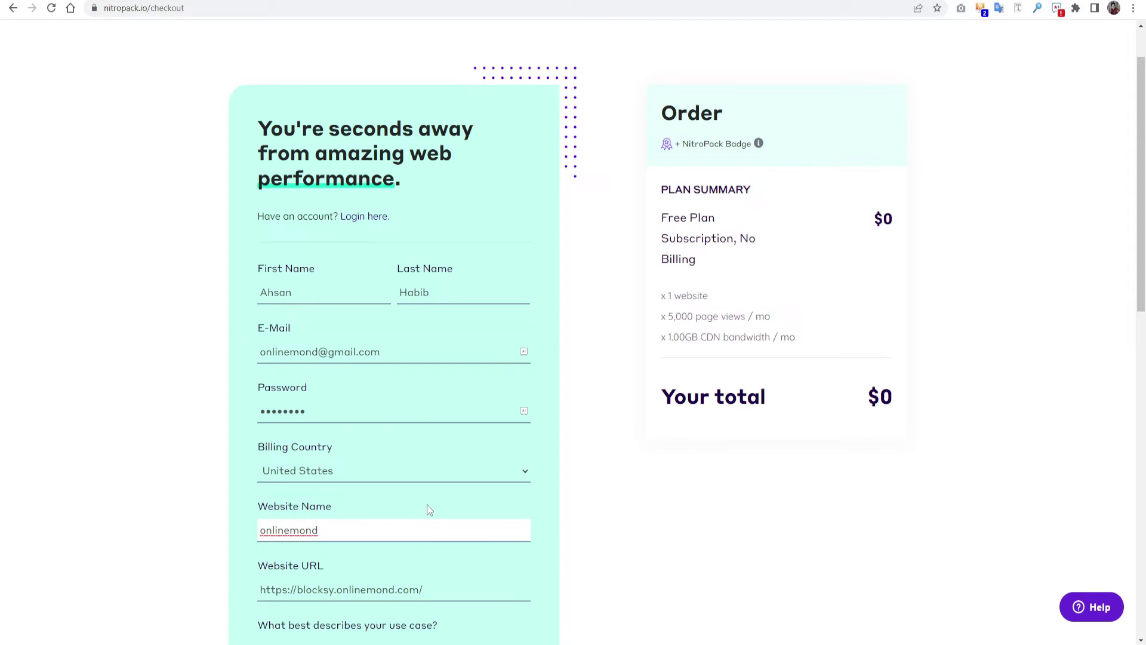
# Choose eCommerce Store as the use case, tick reCAPTCHA, accept terms and opt in to notifications.
pyautogui.scroll(-3, 428, 506)
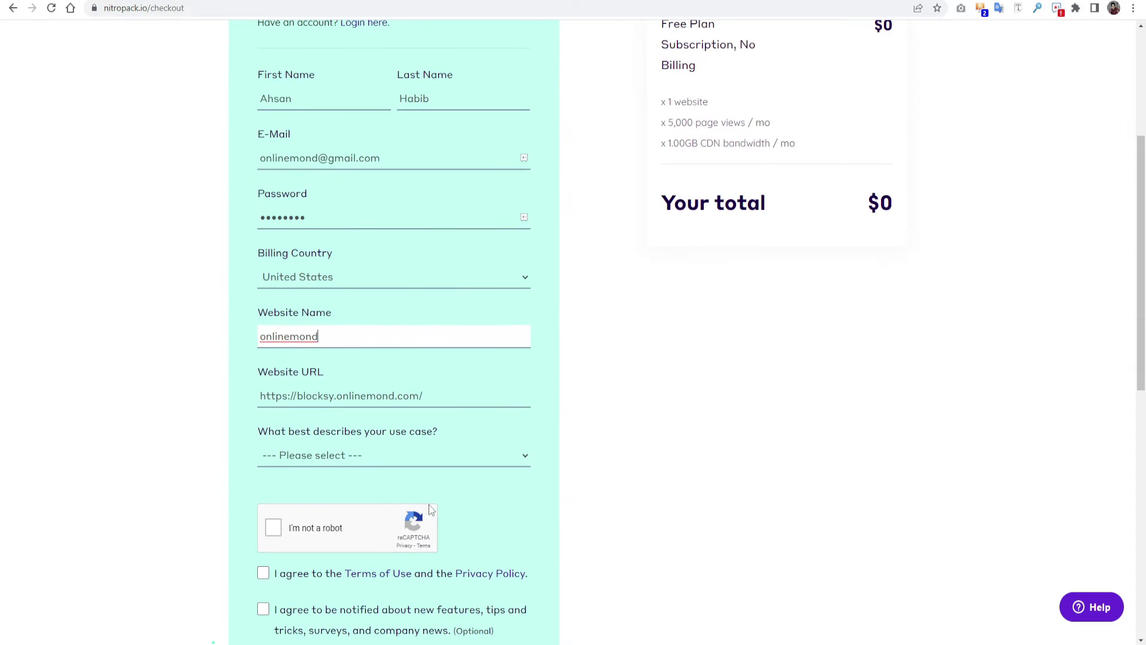
pyautogui.click(354, 458)
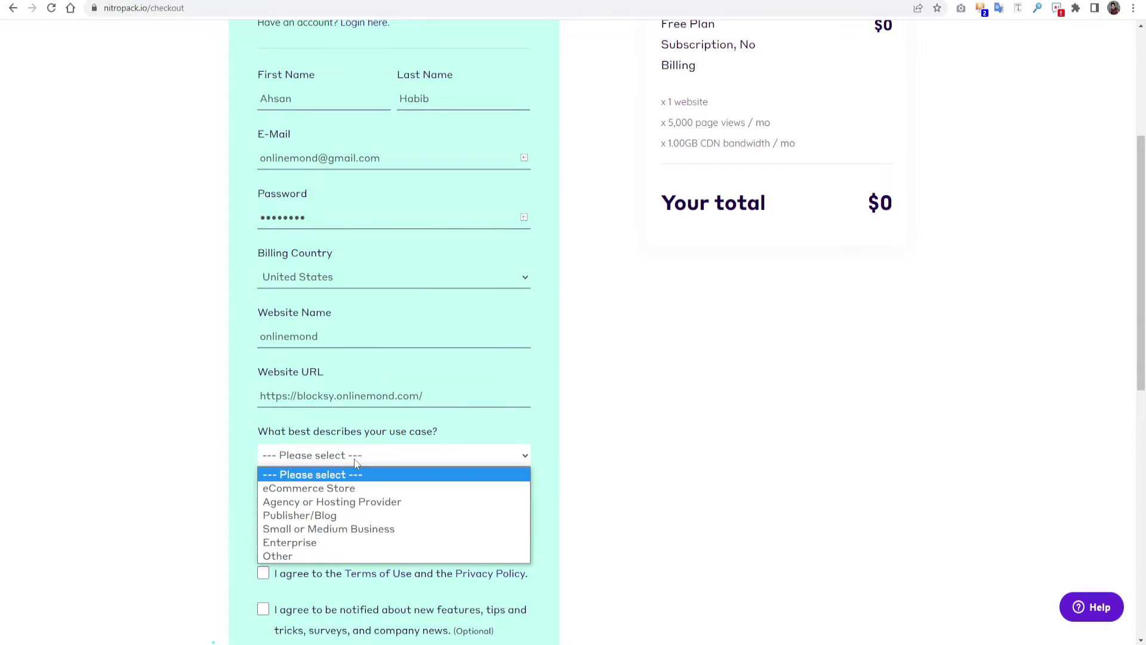
pyautogui.click(349, 489)
pyautogui.scroll(-1, 343, 489)
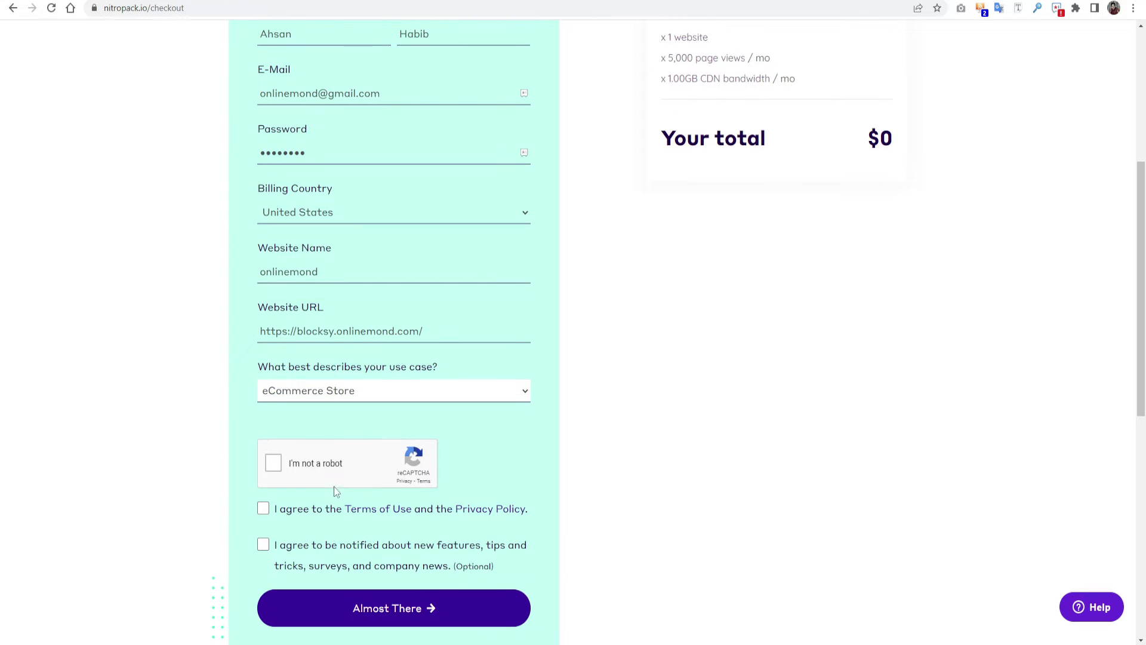
pyautogui.click(274, 467)
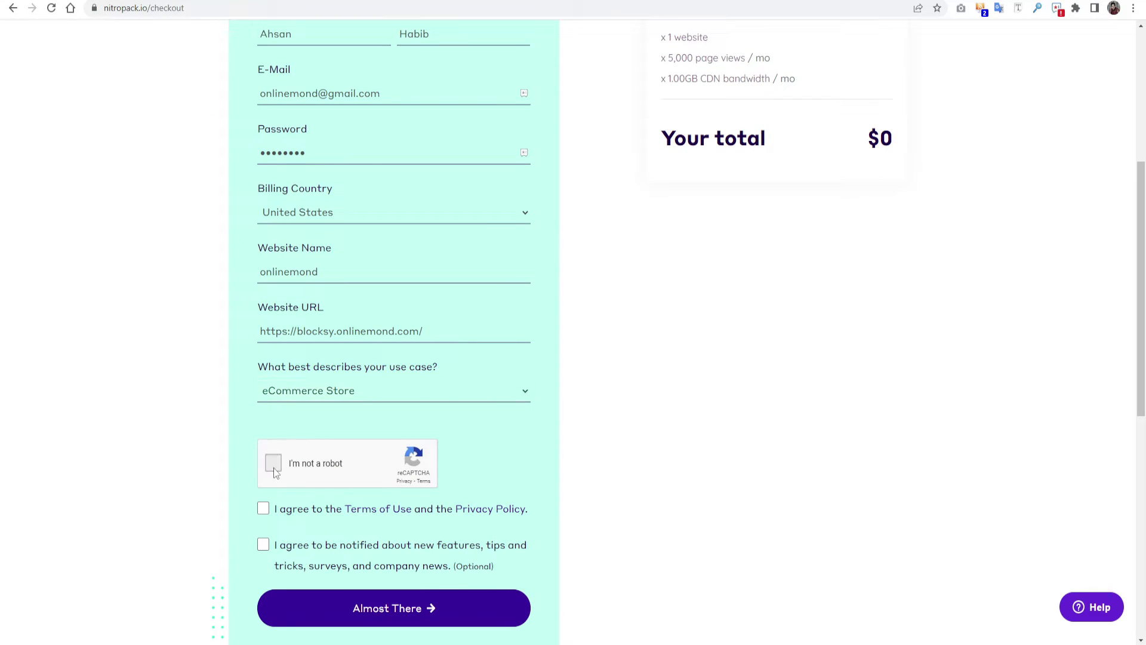
pyautogui.click(265, 508)
pyautogui.click(264, 545)
# Submit the signup details and place the free-plan order.
pyautogui.scroll(-1, 317, 550)
pyautogui.click(404, 551)
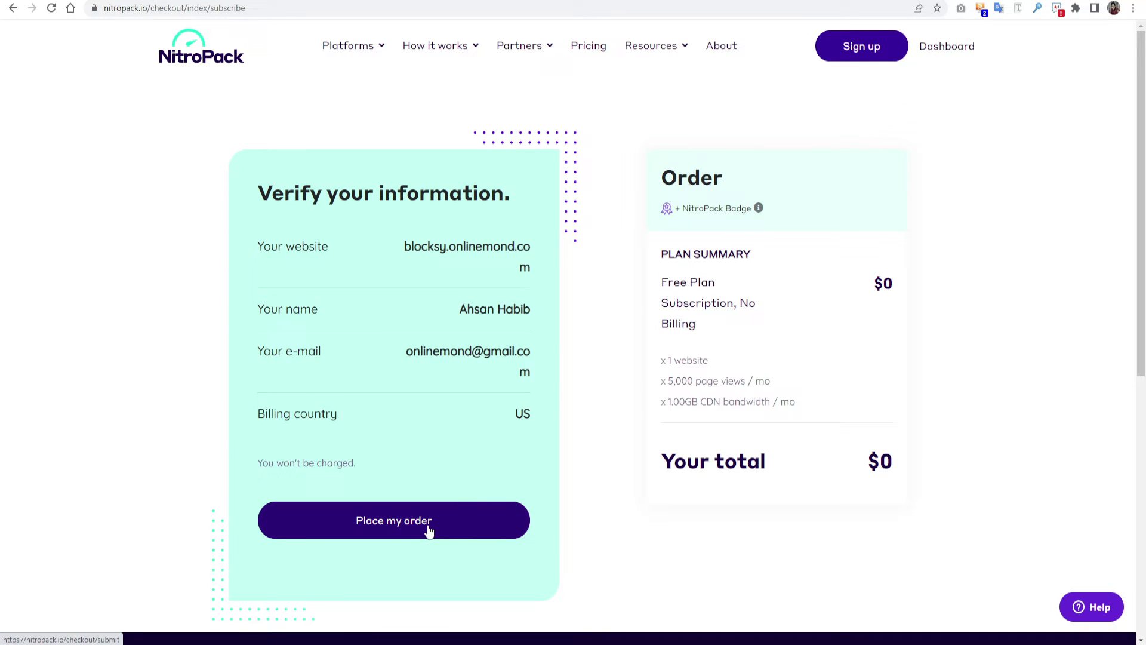
pyautogui.click(429, 528)
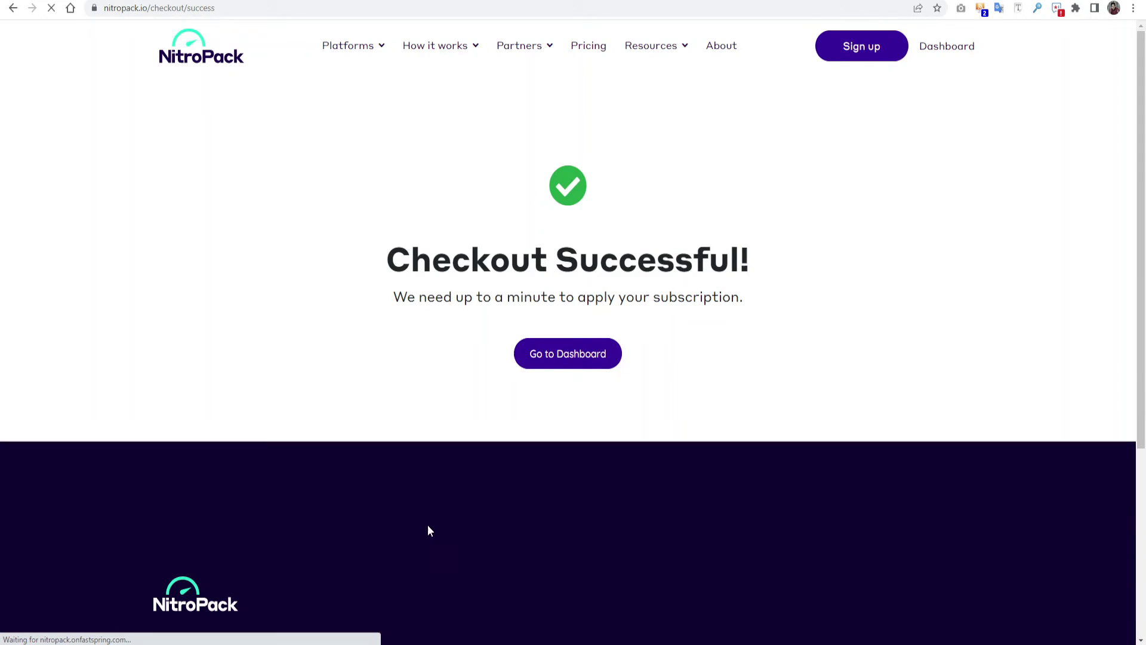
# Go to the NitroPack dashboard and step through its welcome tour, declining the newsletter.
pyautogui.click(594, 367)
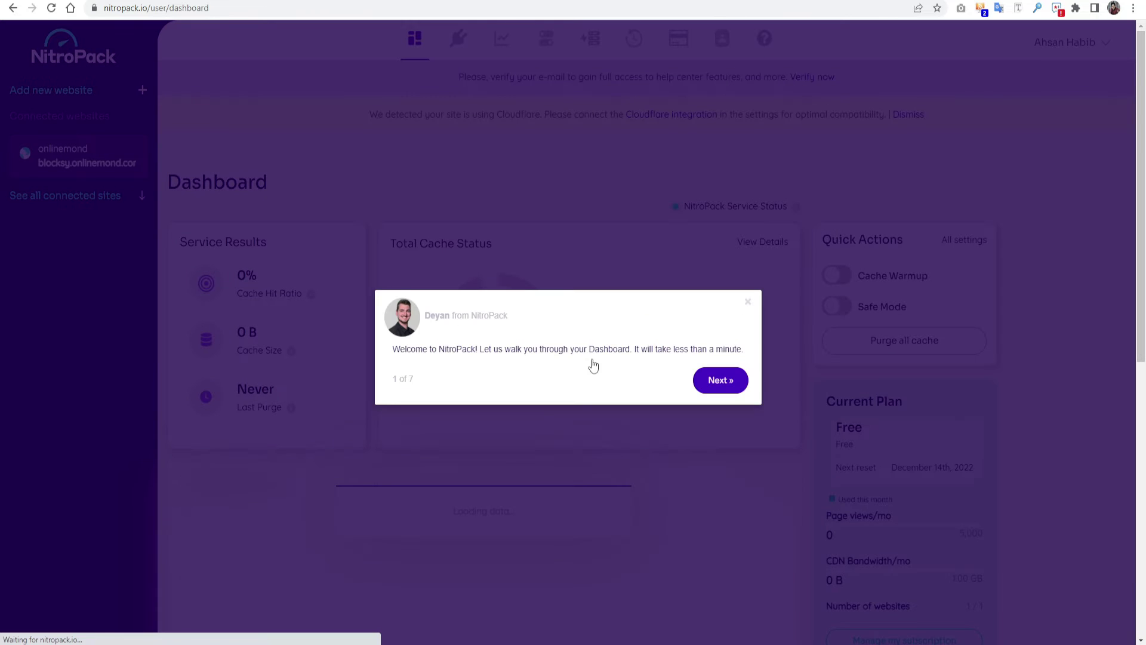
pyautogui.click(736, 381)
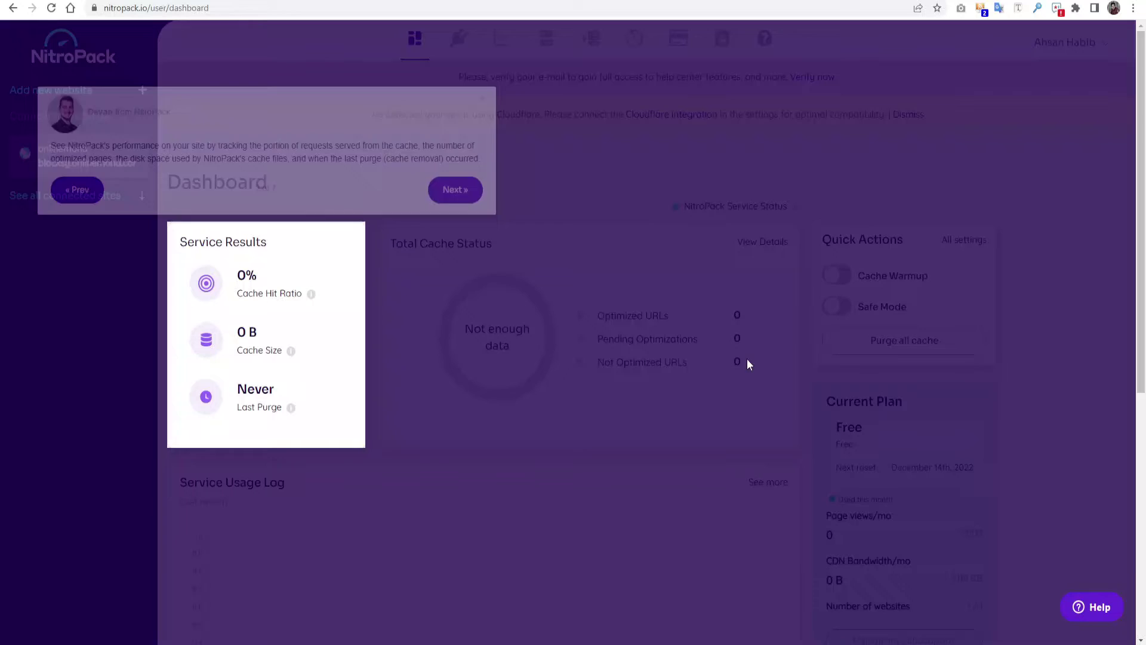
pyautogui.click(457, 196)
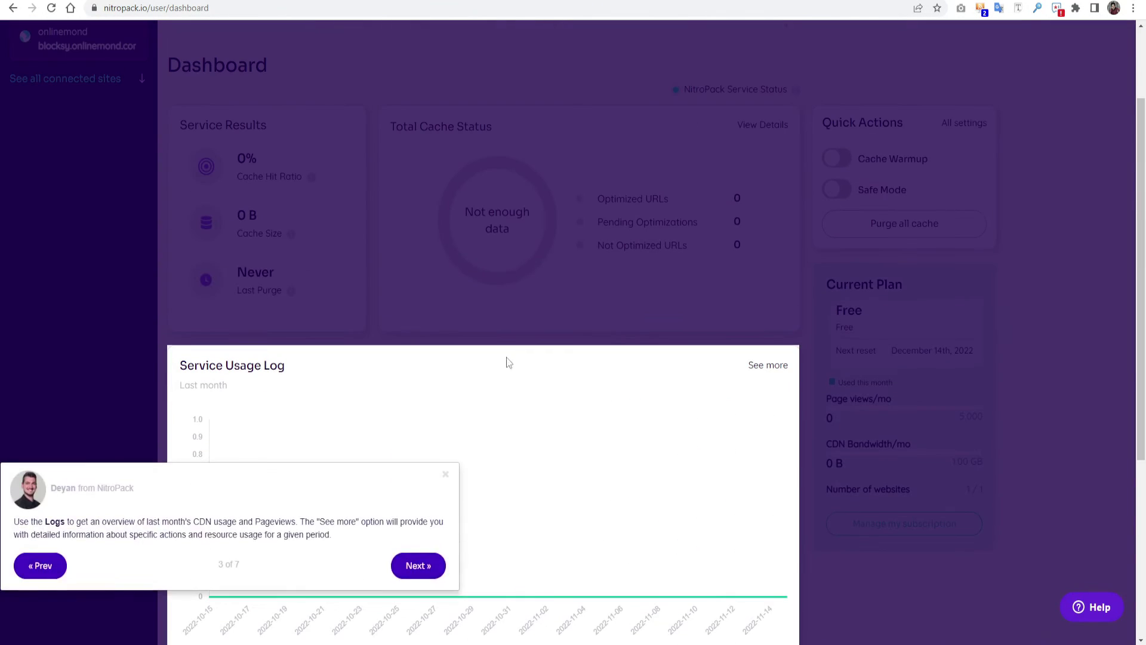
pyautogui.click(418, 565)
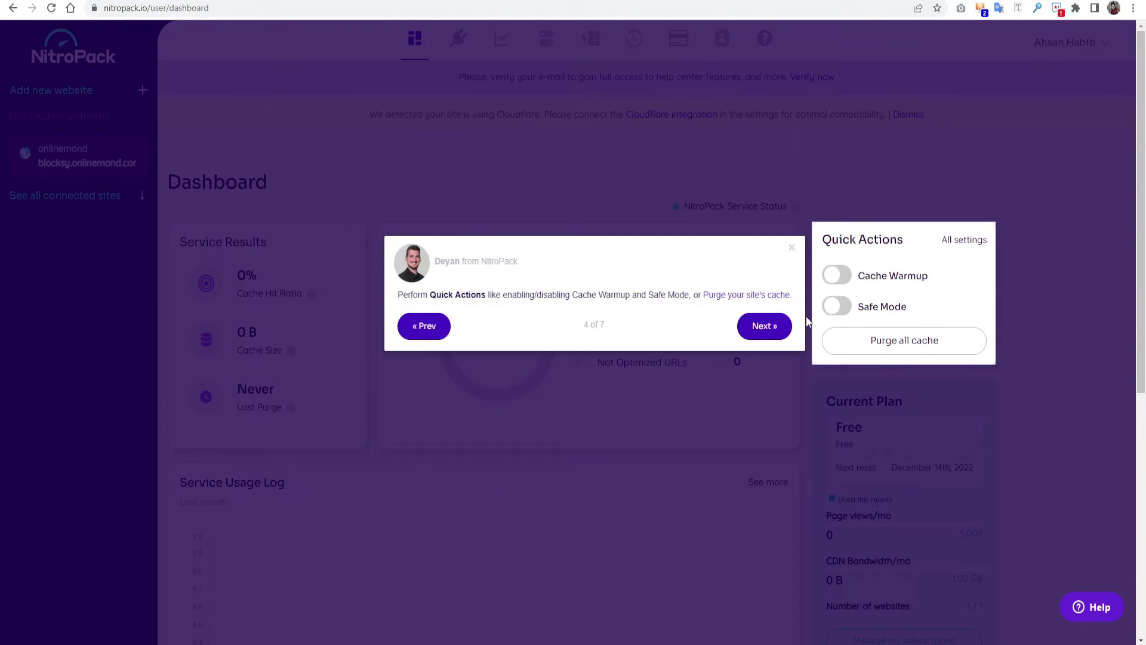
pyautogui.click(762, 326)
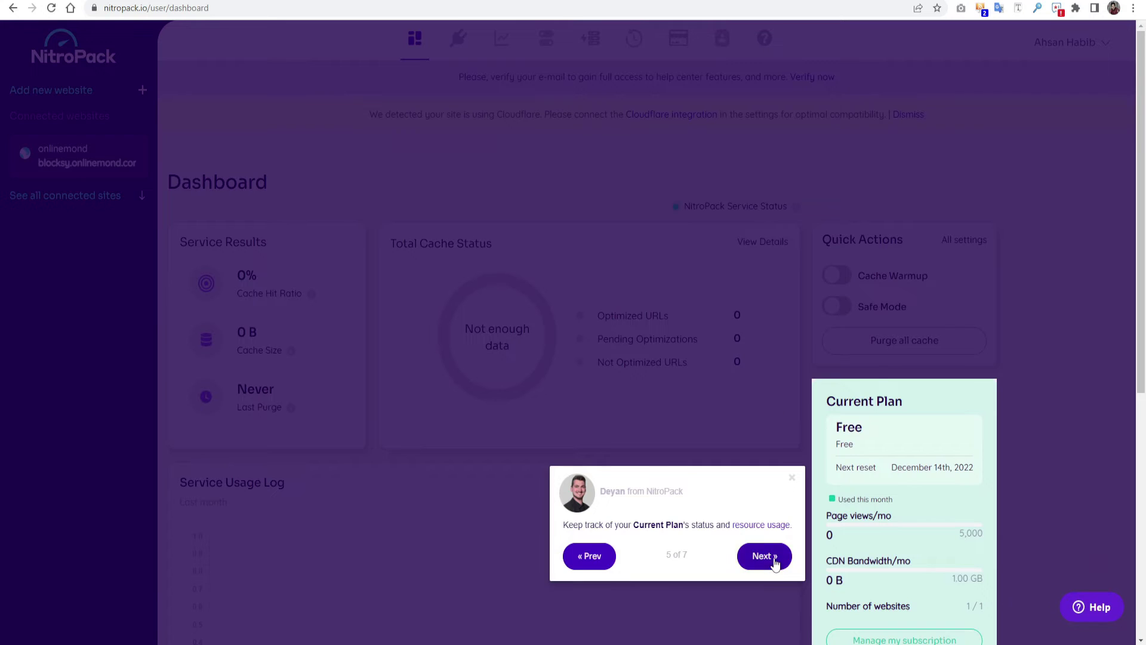
pyautogui.click(776, 554)
pyautogui.click(596, 387)
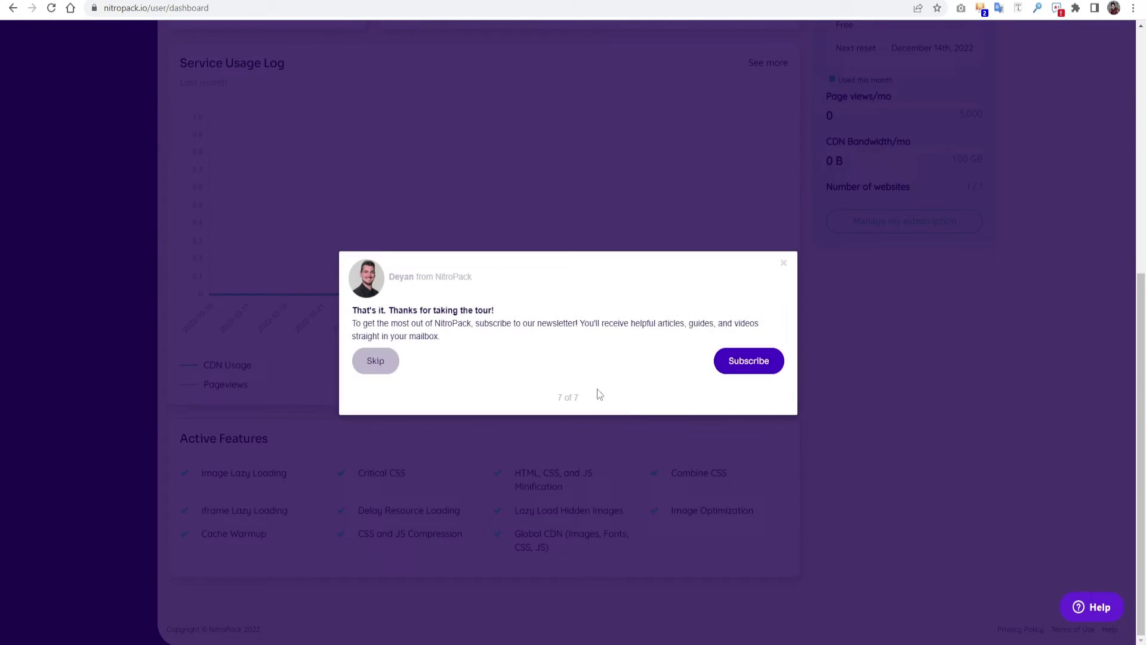
pyautogui.click(376, 361)
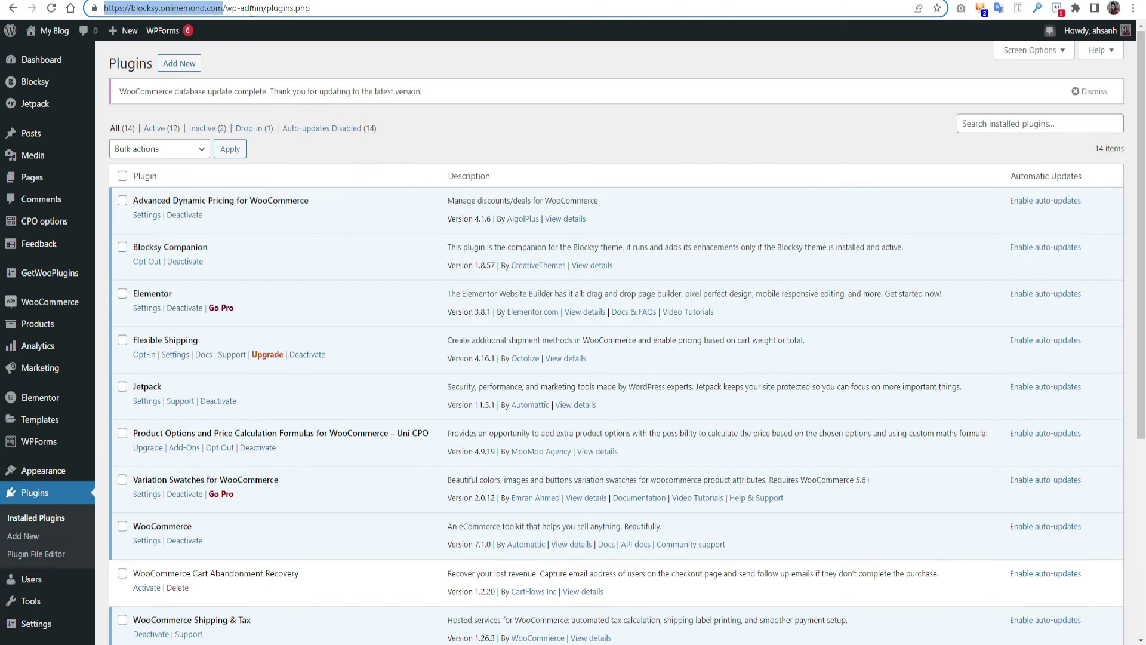
# Search Add New plugins for 'nitropack', then install and activate the NitroPack plugin.
pyautogui.click(179, 64)
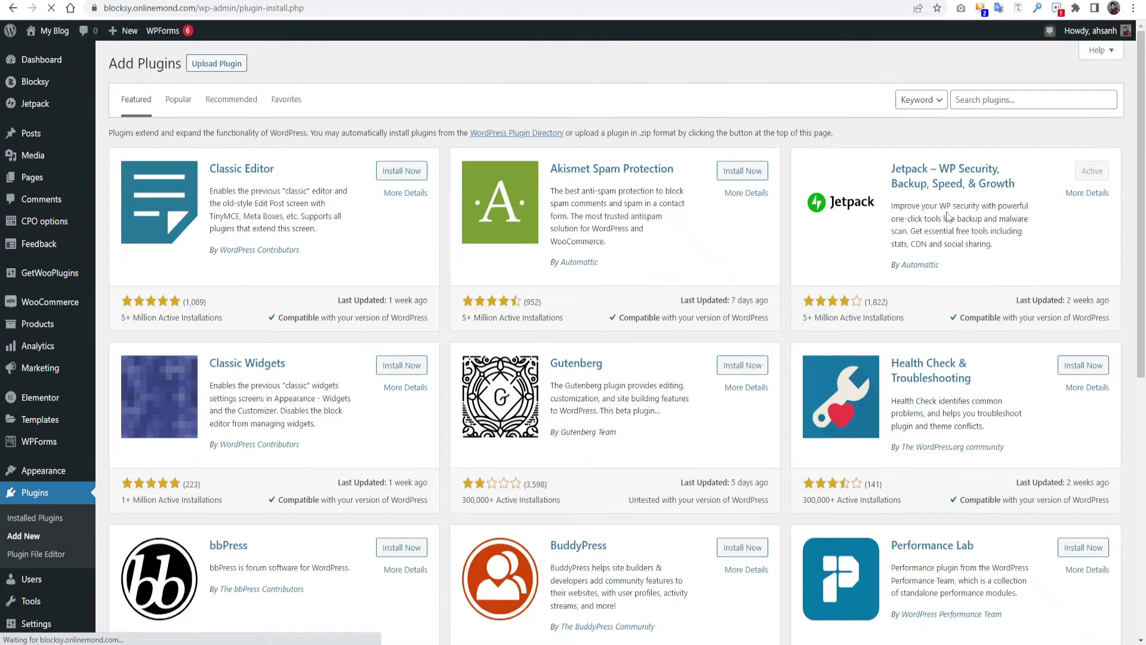
pyautogui.click(983, 101)
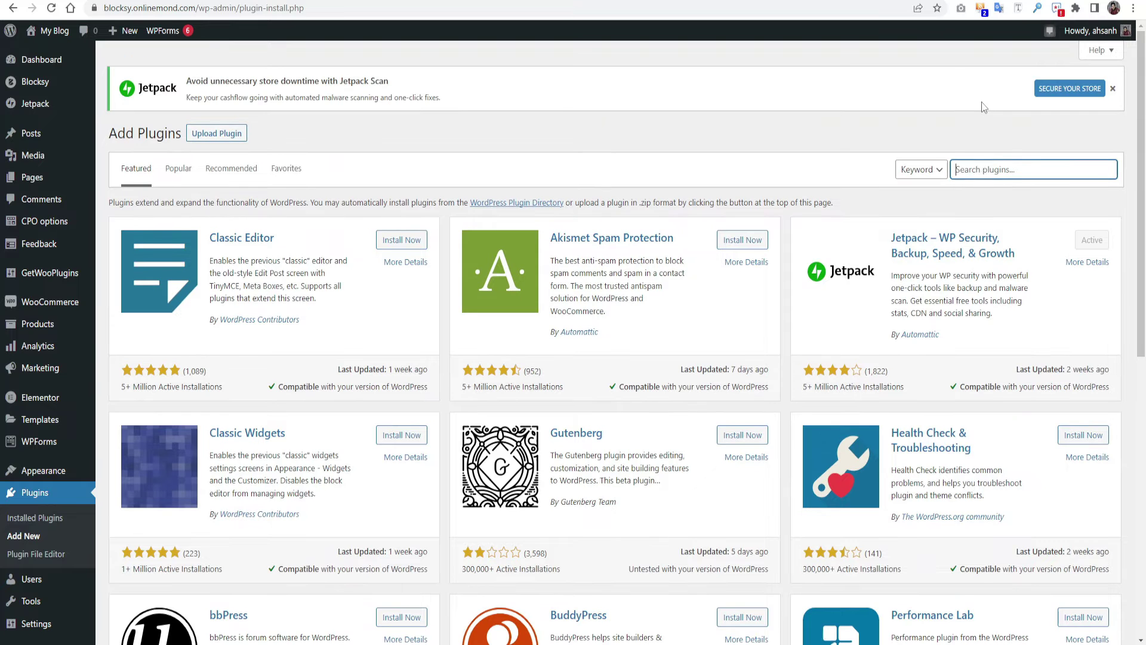
pyautogui.write('nitro')
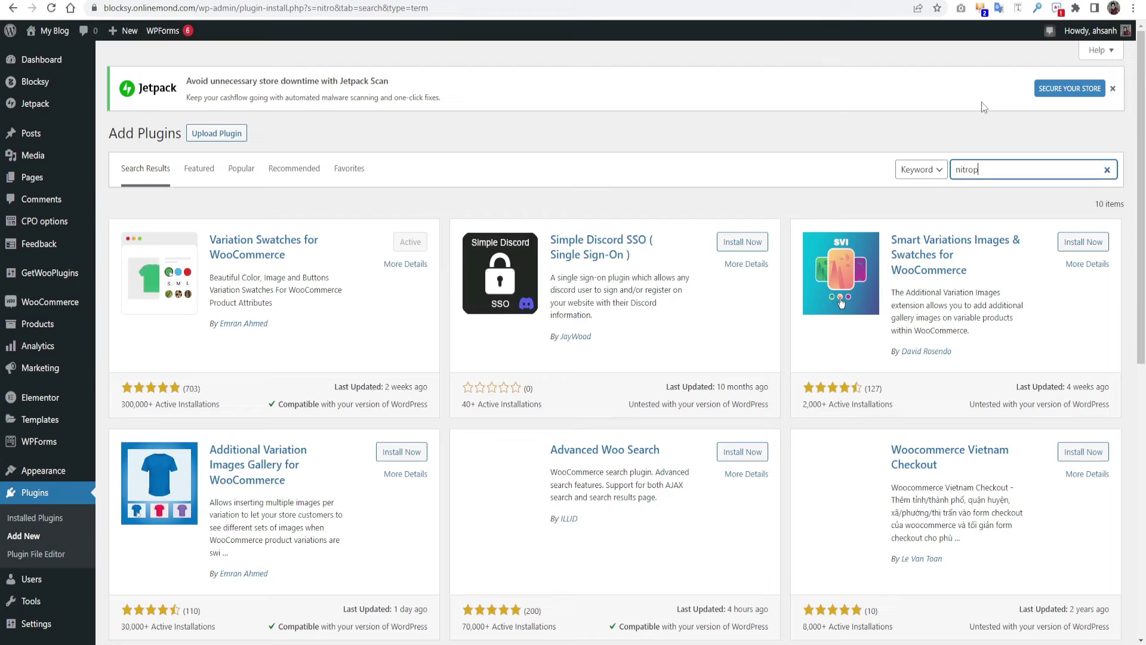
pyautogui.write('p')
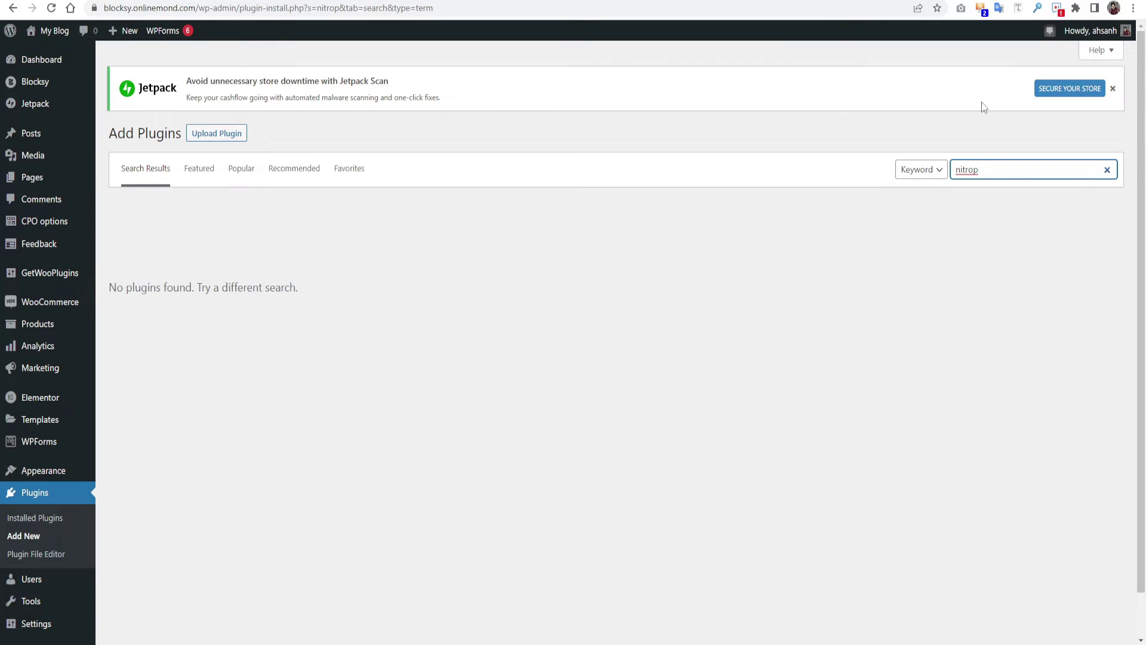
pyautogui.write('ack')
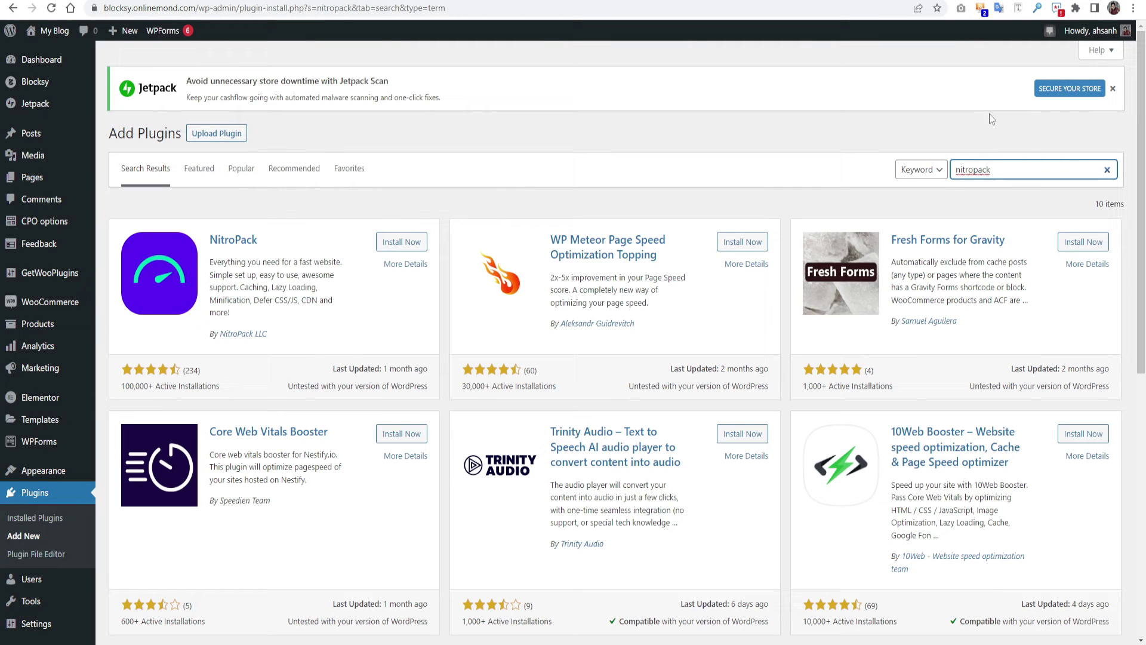
pyautogui.click(411, 245)
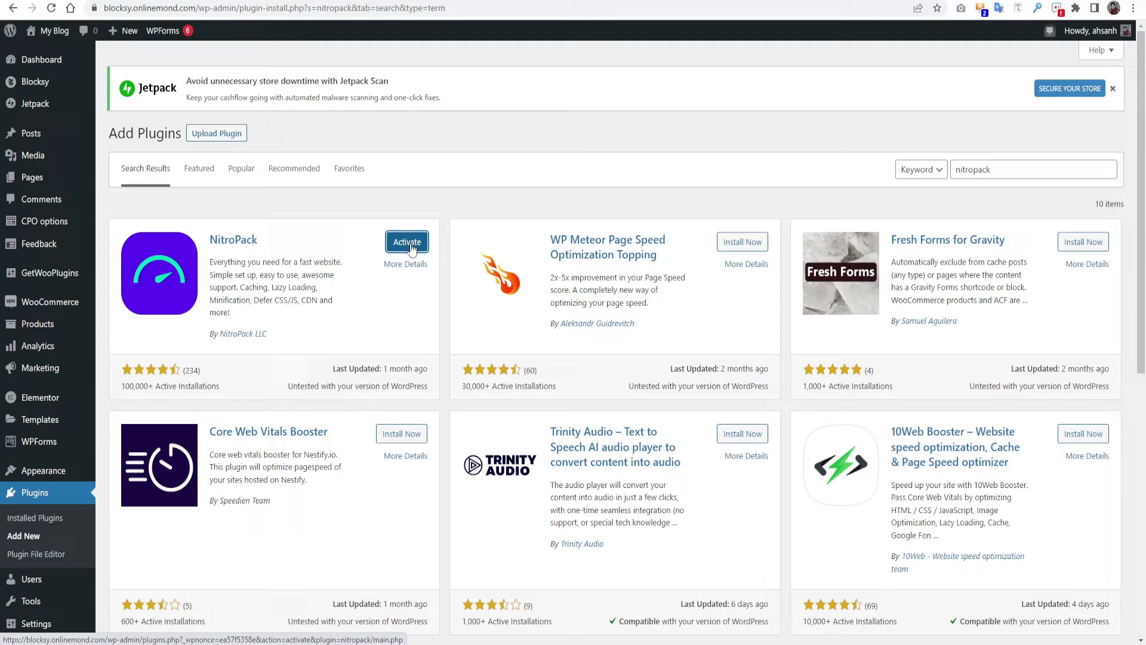
pyautogui.click(414, 245)
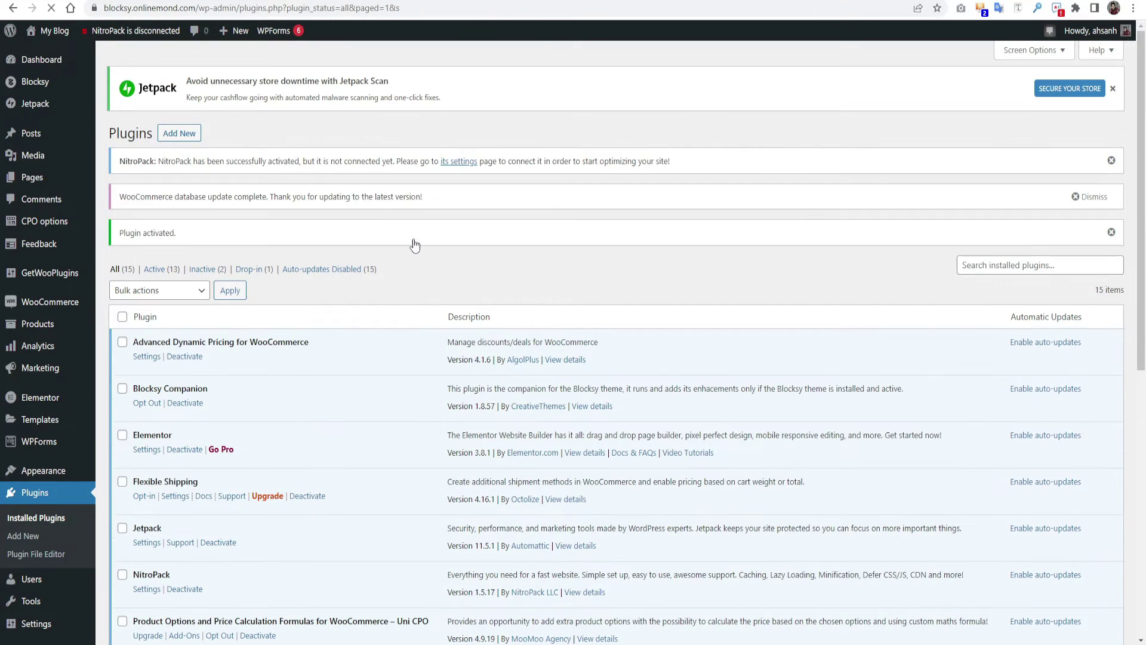
# Connect the WordPress NitroPack plugin to the NitroPack account, showing the Free plan in Ludicrous mode.
pyautogui.click(466, 167)
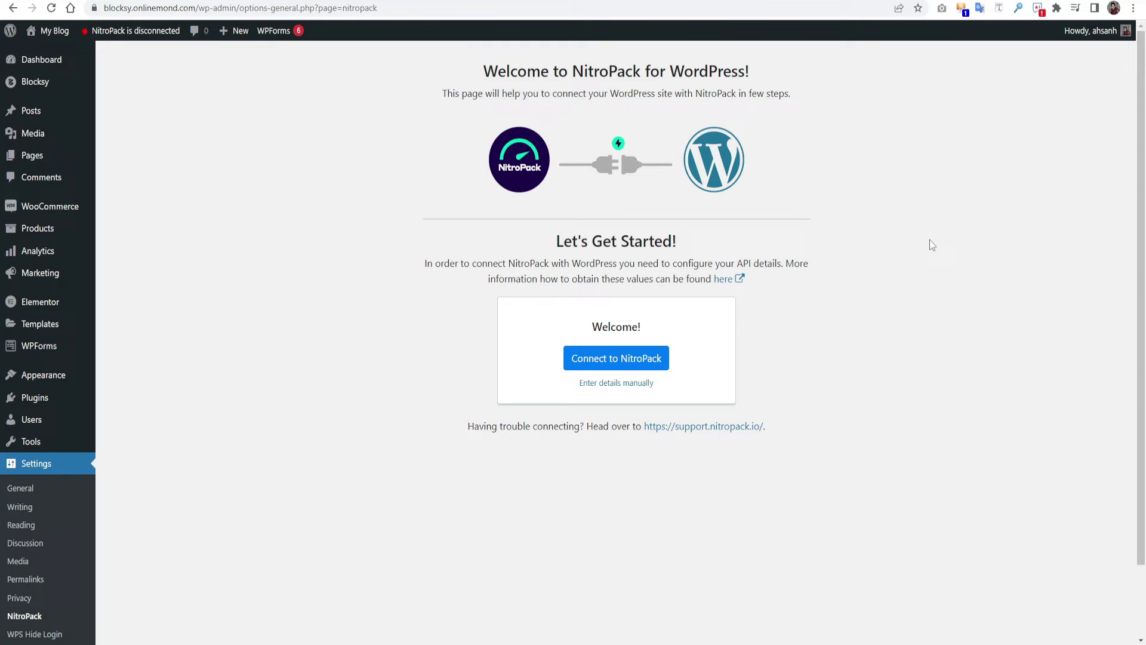
pyautogui.click(640, 364)
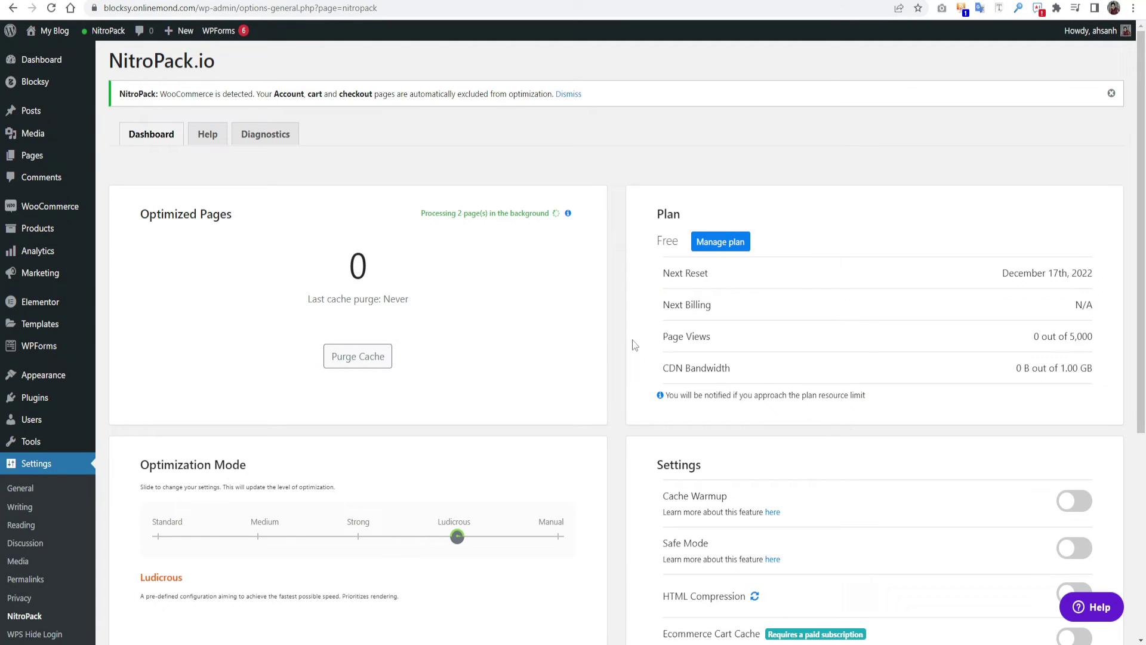
# Enable NitroPack's HTML Compression and Cache Warmup for 52 pages, then return to PageSpeed Insights.
pyautogui.scroll(-1, 577, 340)
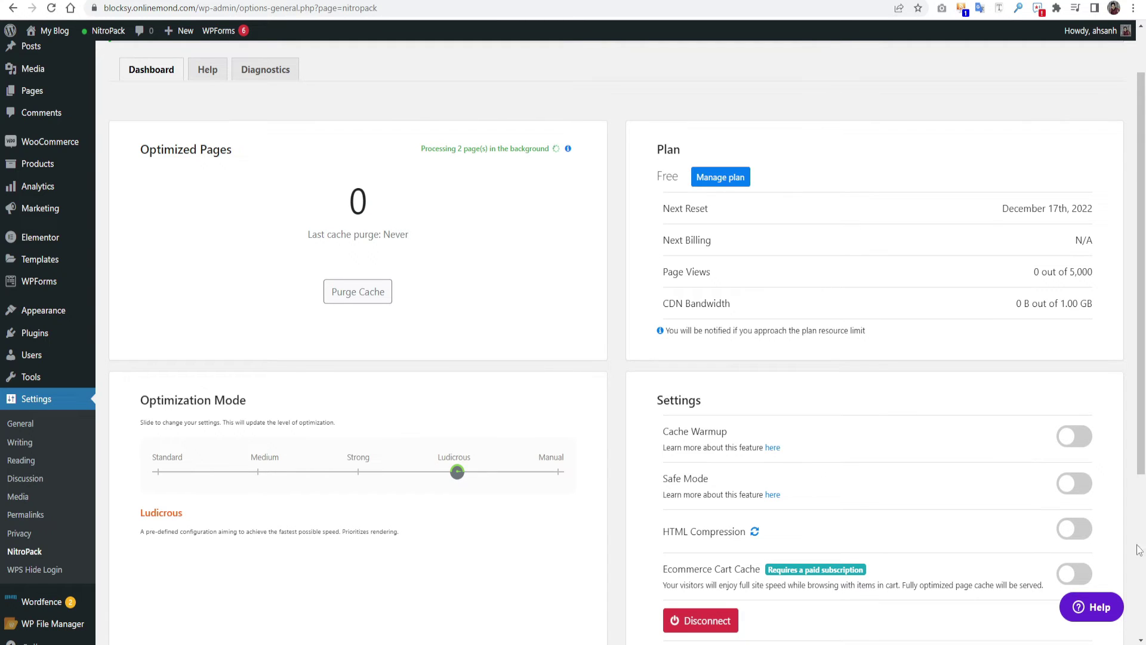
pyautogui.click(1072, 540)
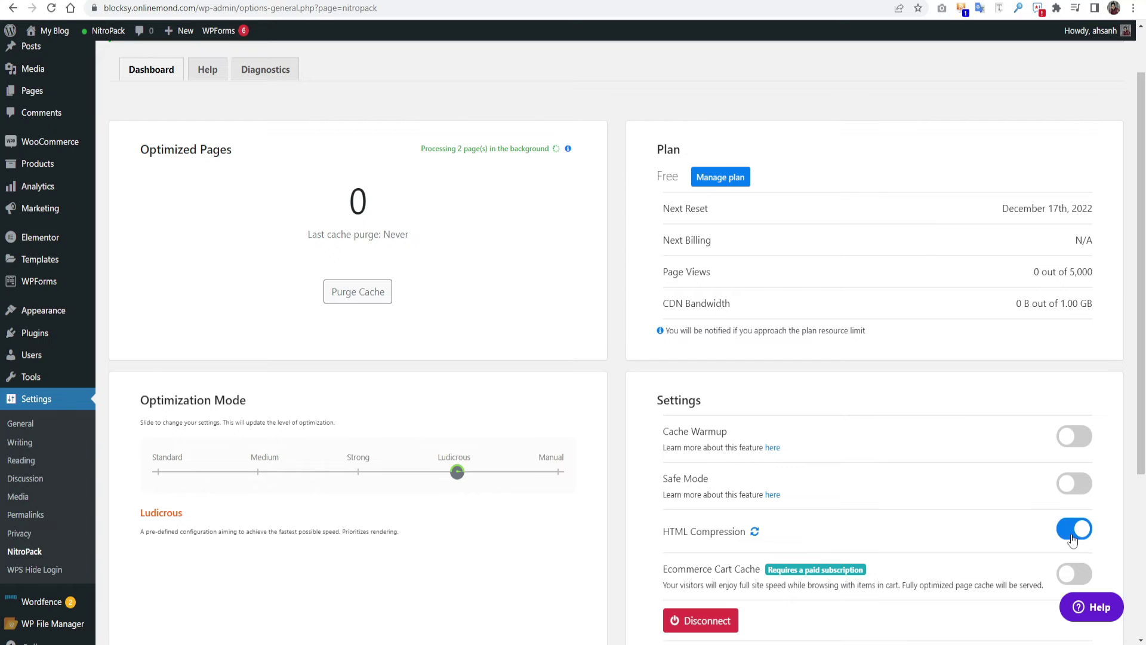
pyautogui.scroll(-1, 1073, 539)
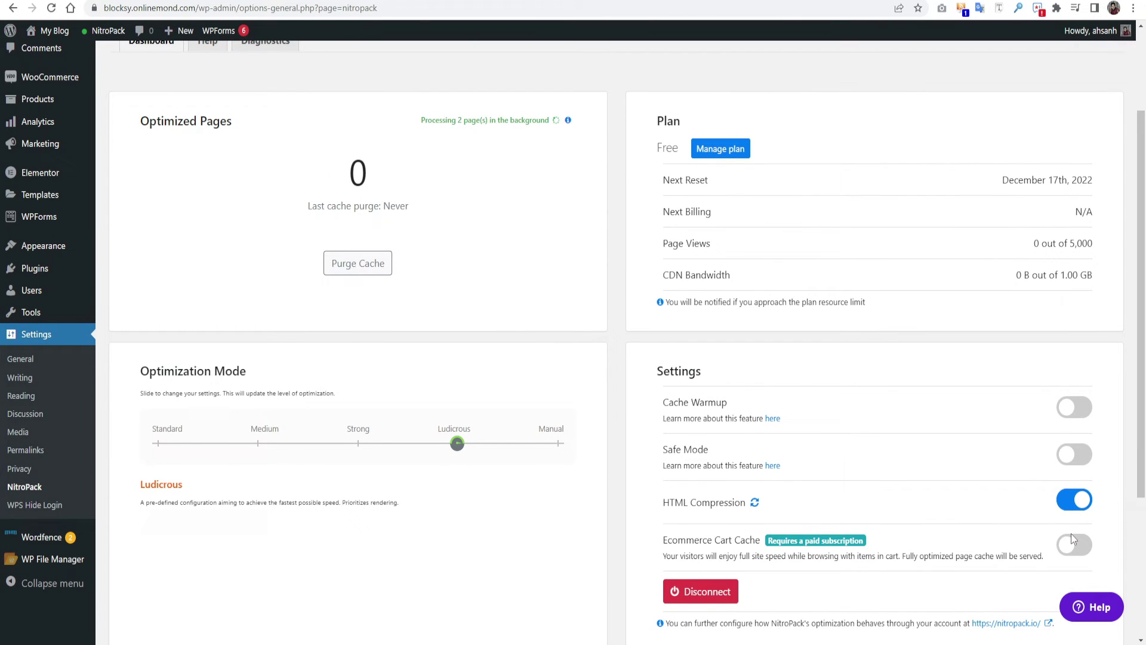
pyautogui.click(1073, 410)
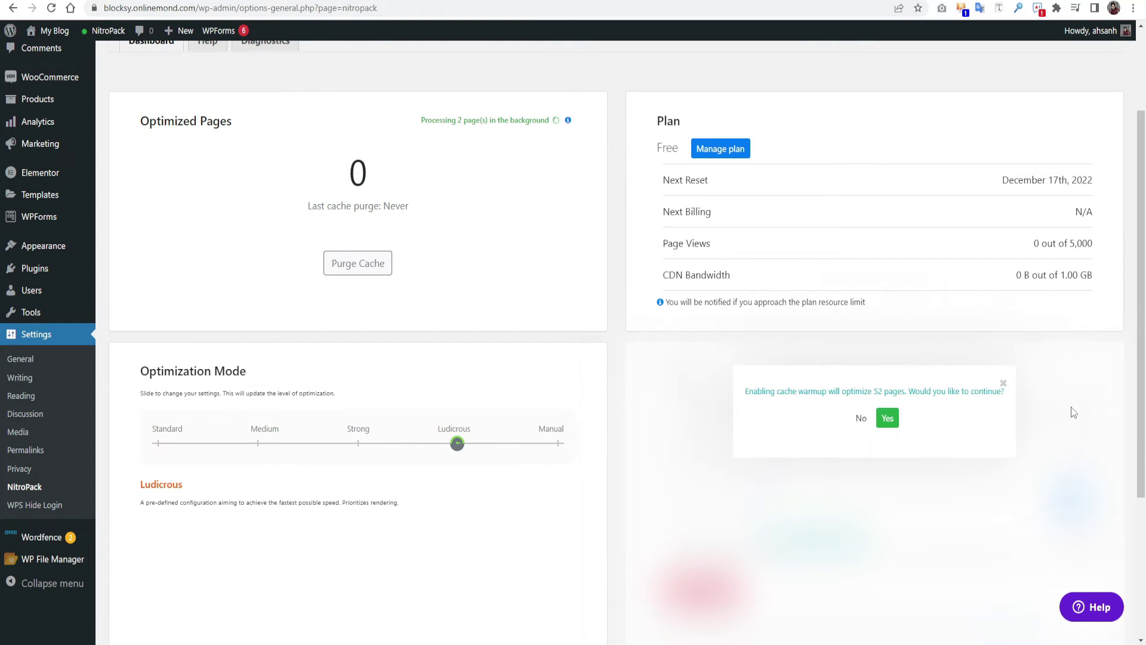
pyautogui.click(887, 418)
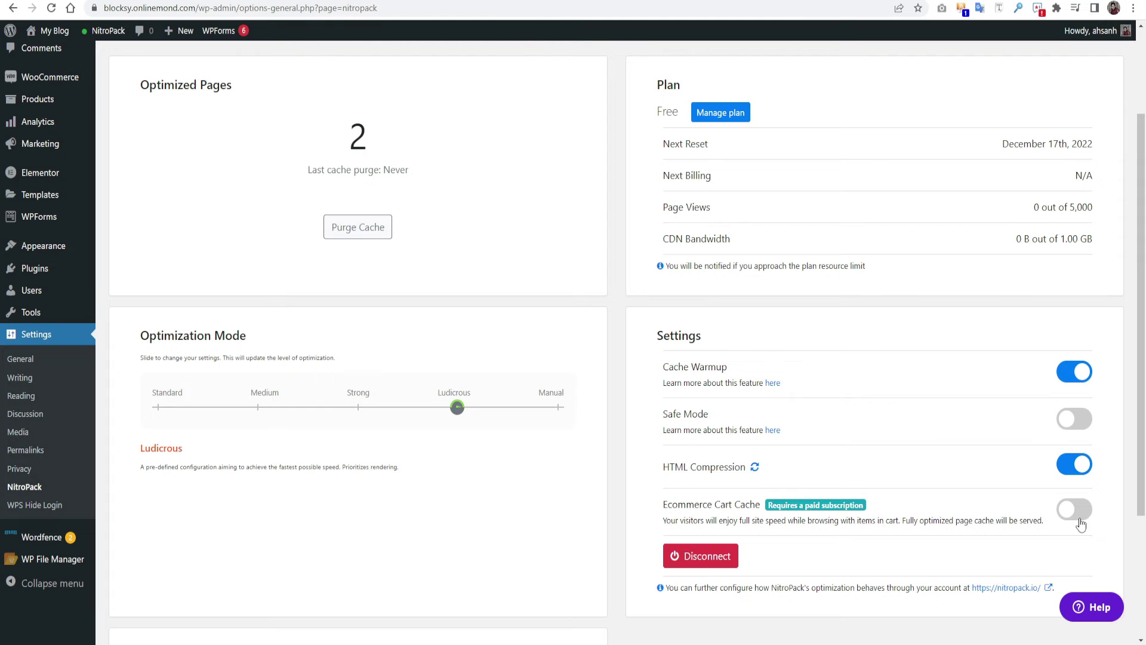
pyautogui.click(666, 2)
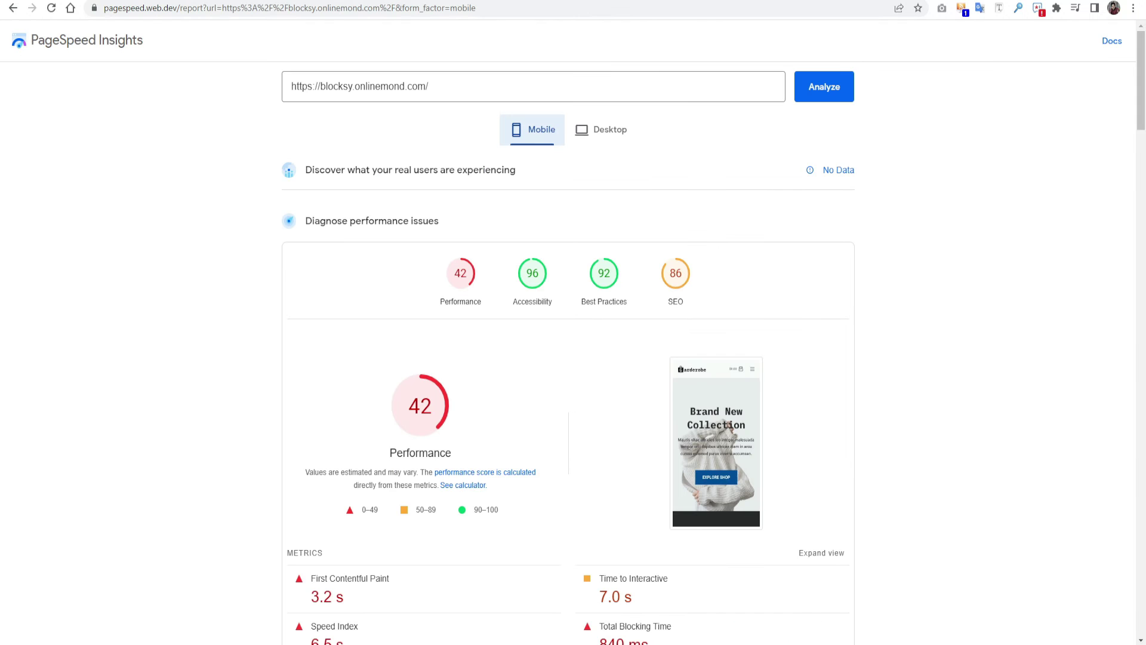
# Rerun PageSpeed Insights for blocksy.onlinemond.com, scoring Performance 84 on mobile and 97 on desktop.
pyautogui.click(825, 91)
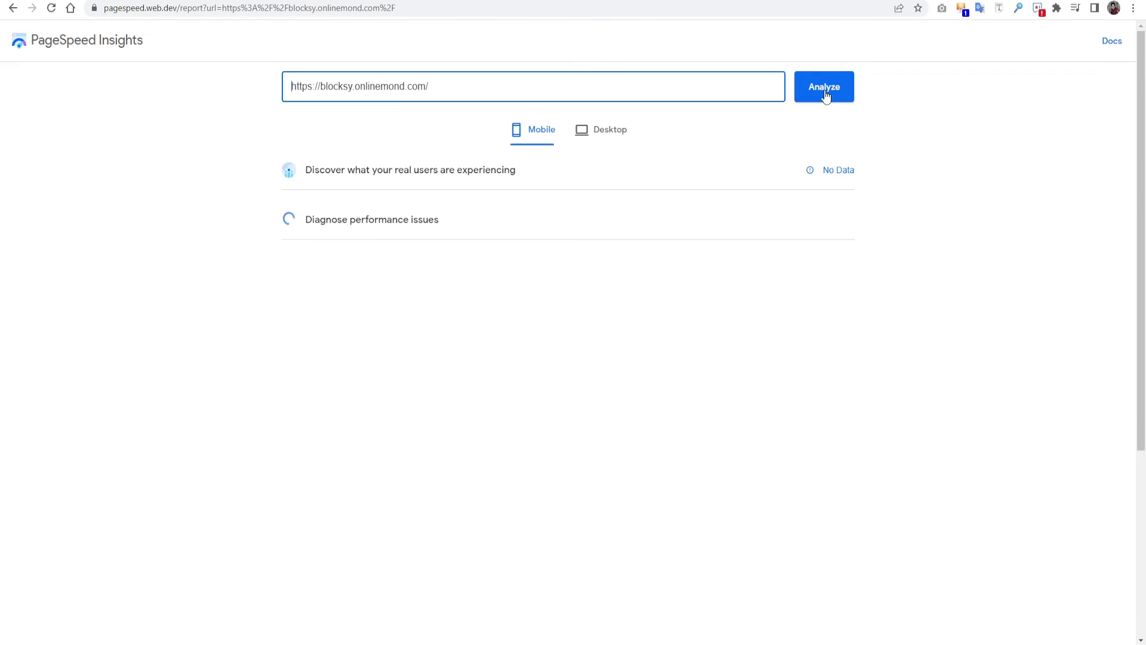
pyautogui.hotkey('ctrl', 'l')
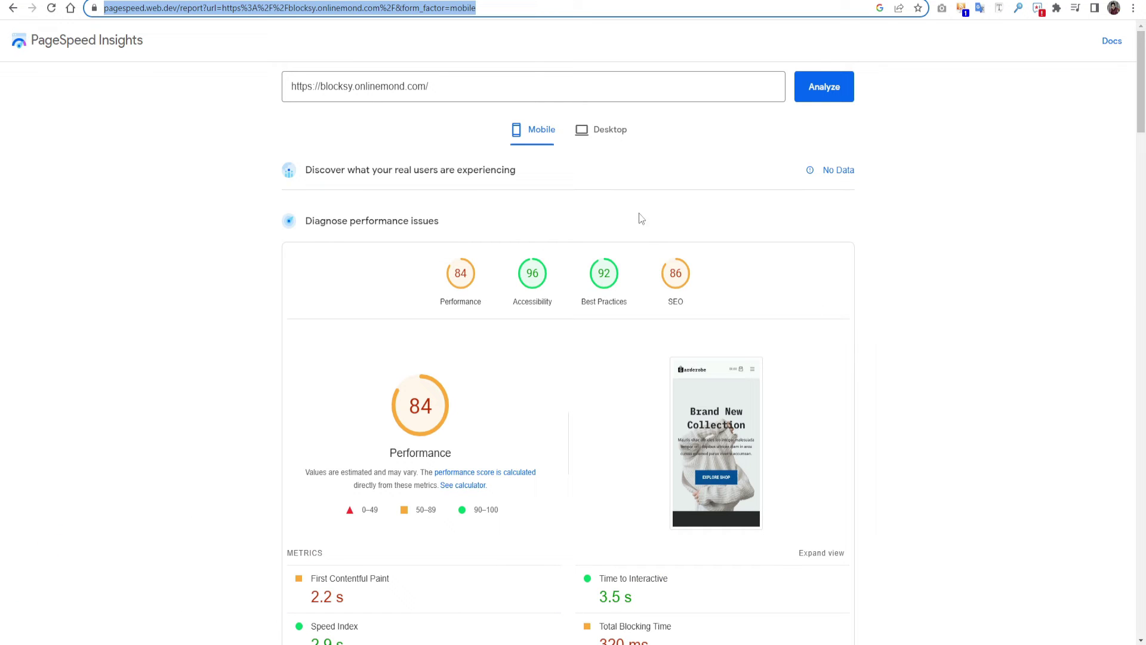
pyautogui.click(620, 143)
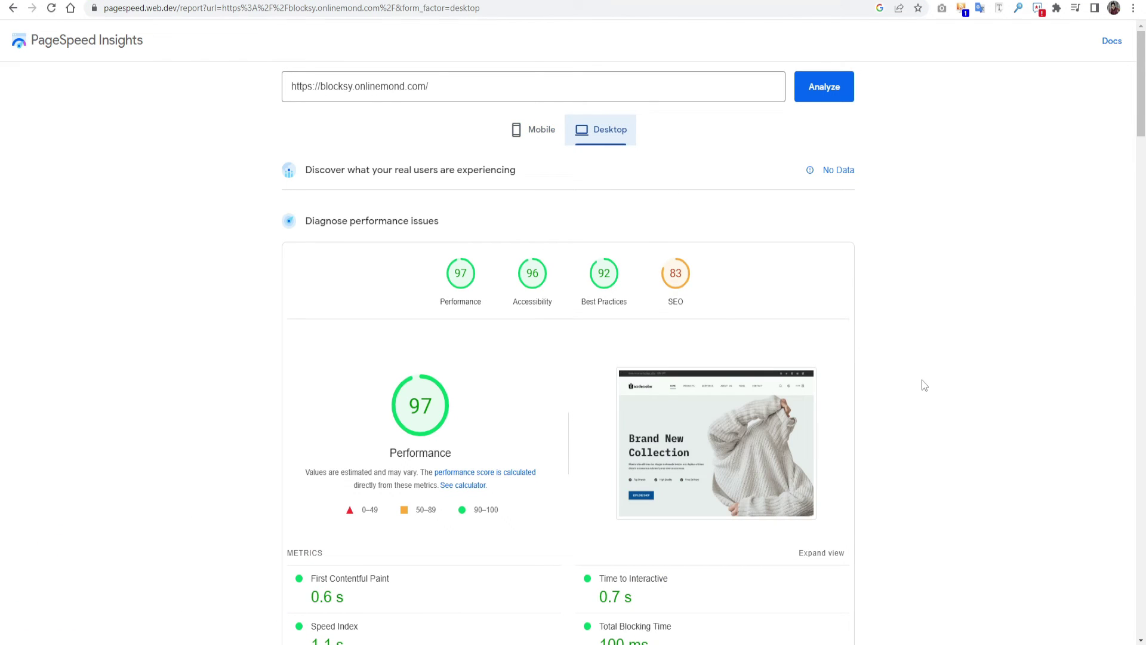
pyautogui.scroll(-1, 923, 383)
pyautogui.scroll(1, 922, 380)
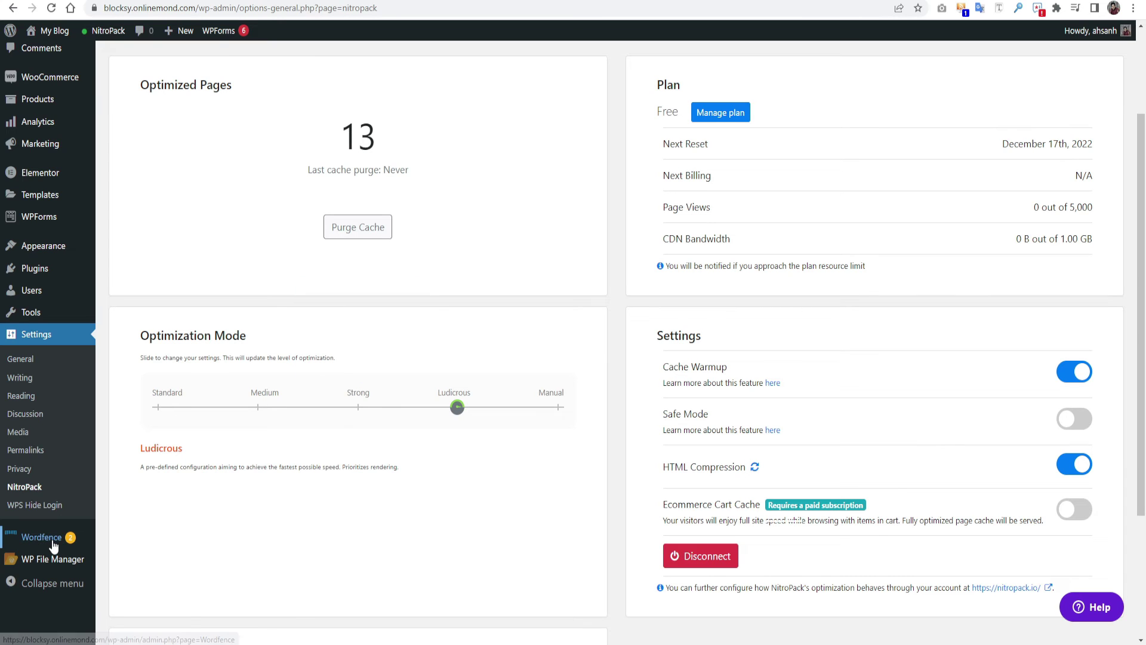
# Open Wordfence's Manage WAF page down to Advanced Firewall Options, then open a new browser tab.
pyautogui.moveTo(55, 543)
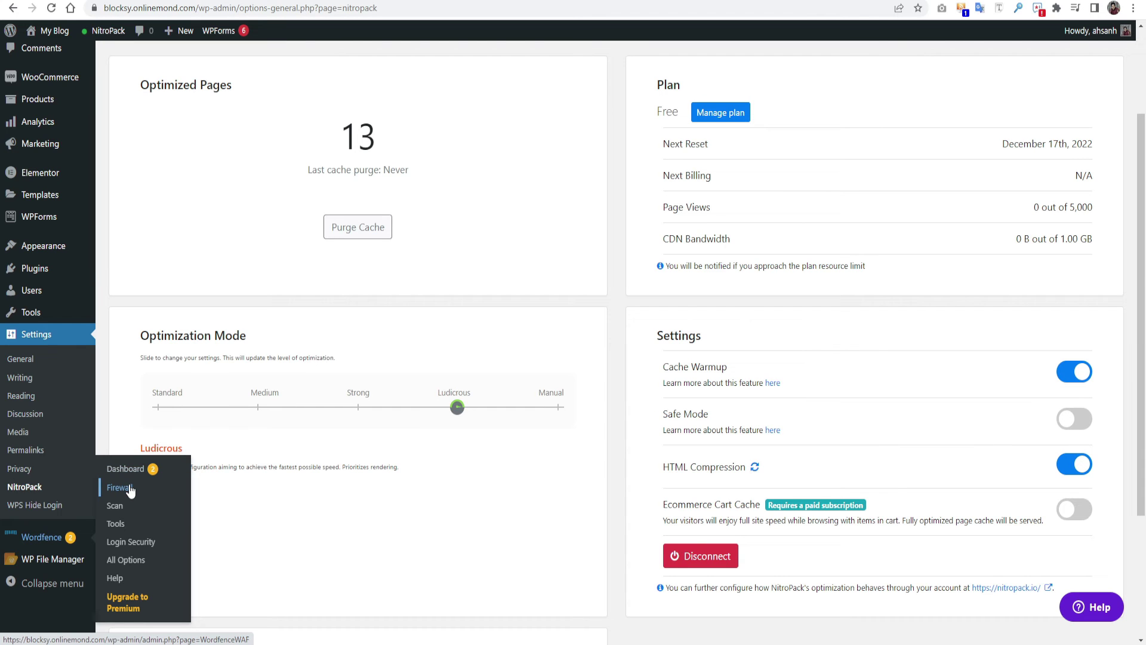
pyautogui.click(131, 488)
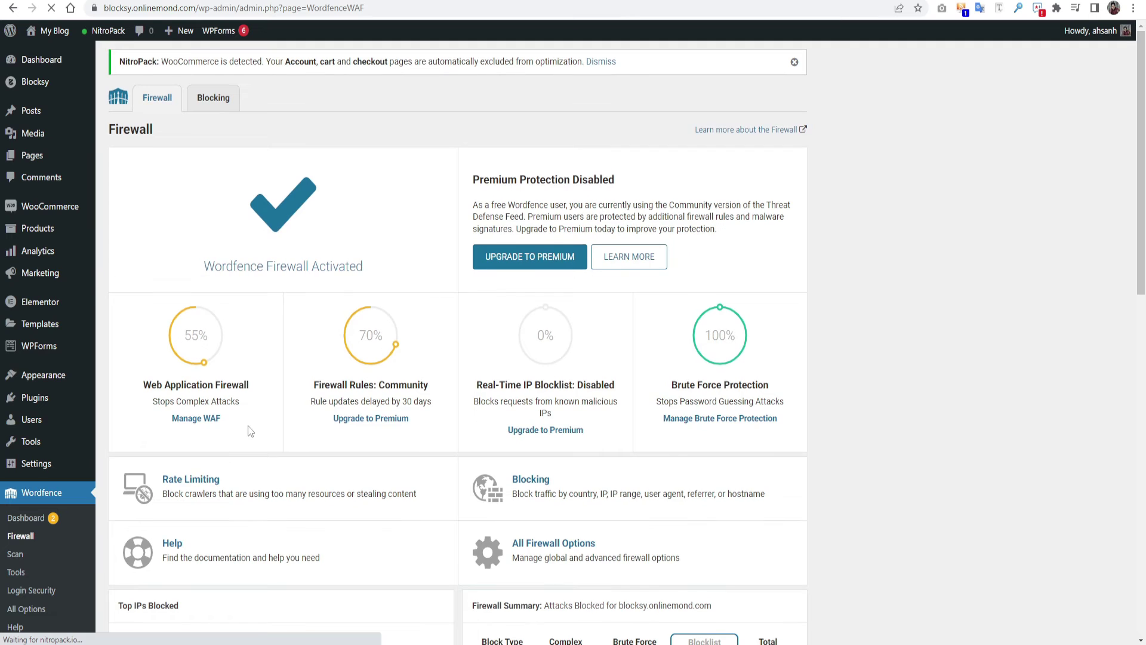
pyautogui.click(197, 419)
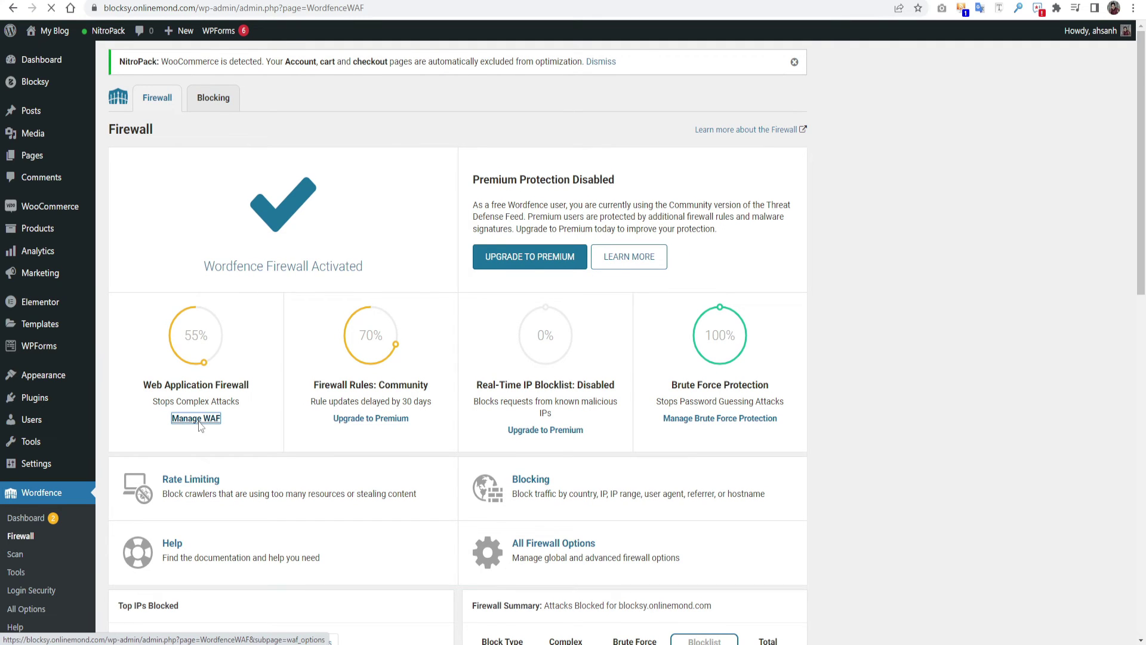
pyautogui.scroll(-6, 200, 427)
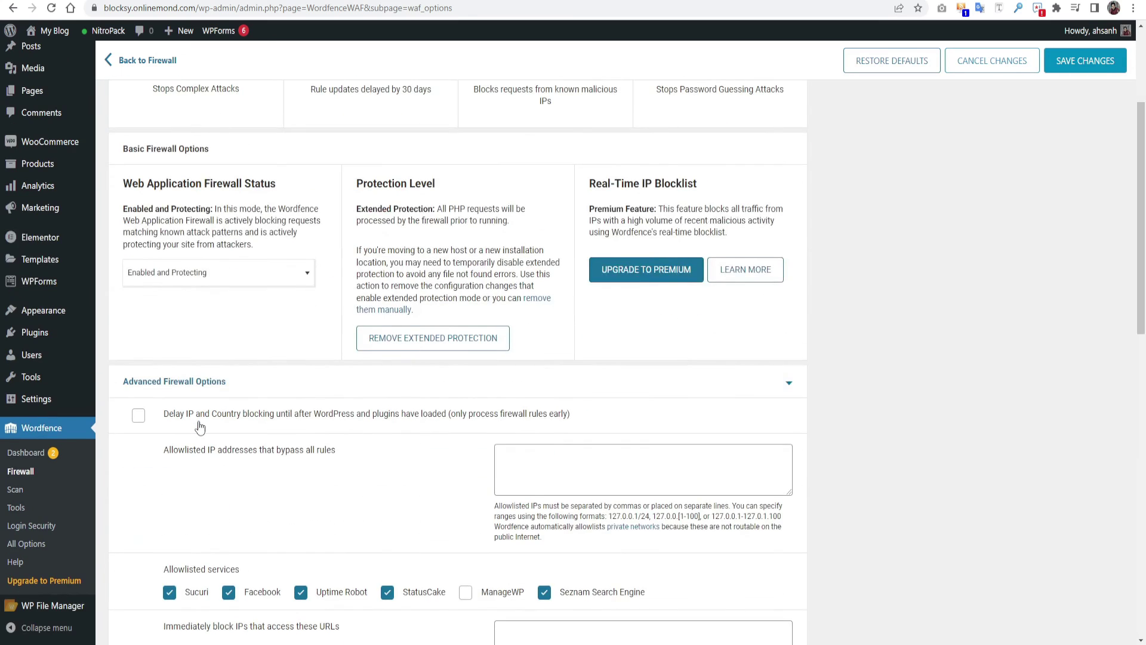
pyautogui.scroll(-1, 200, 427)
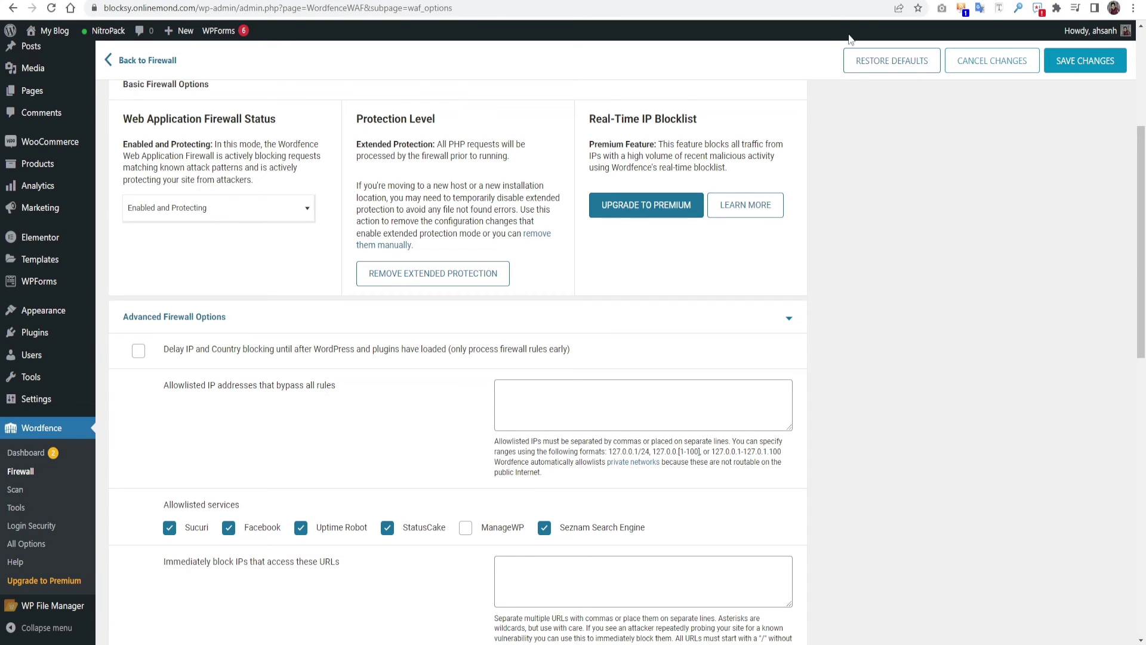
pyautogui.hotkey('ctrl', 't')
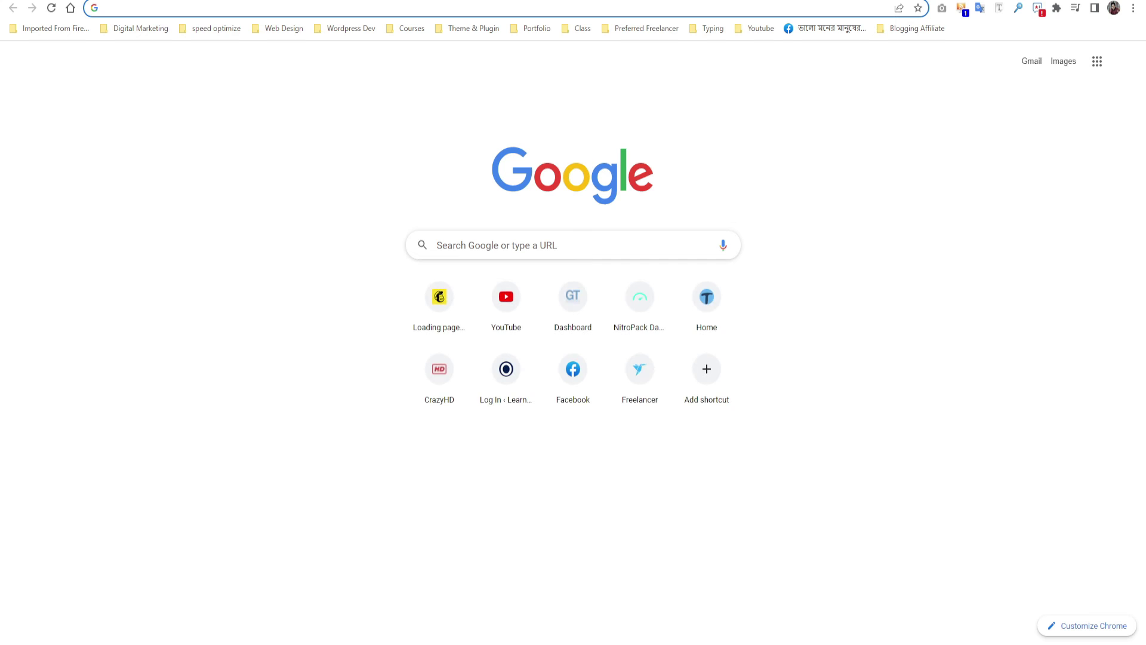
# Search Google for 'nitropack ip whitelist'.
pyautogui.write('nitropack.io/user/settings')
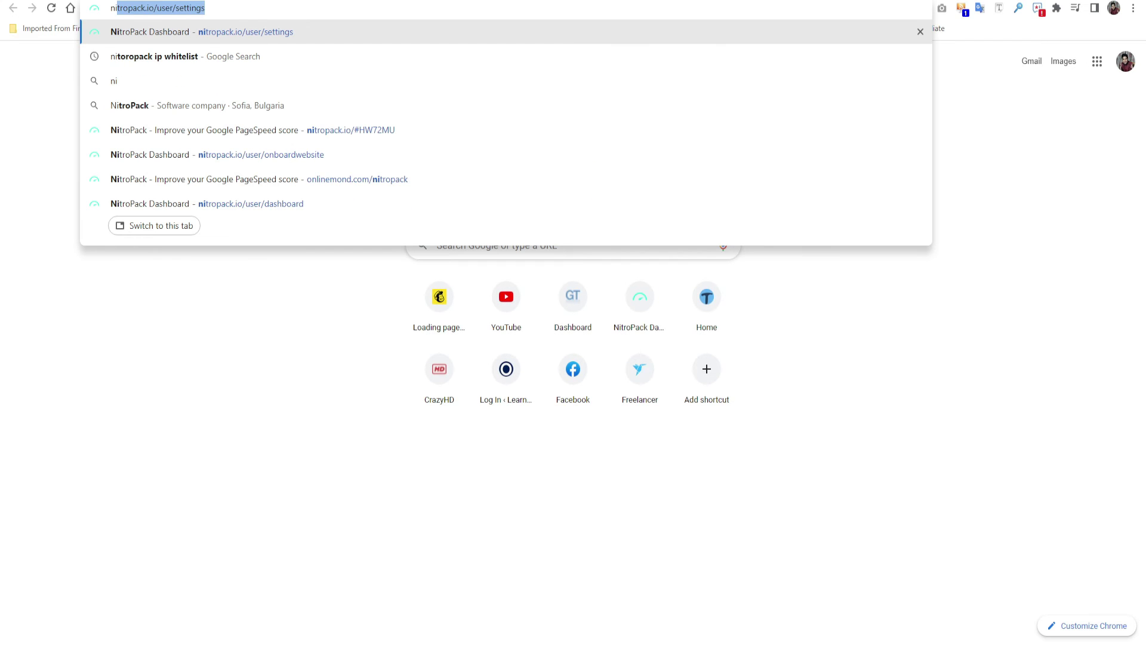
pyautogui.click(117, 7)
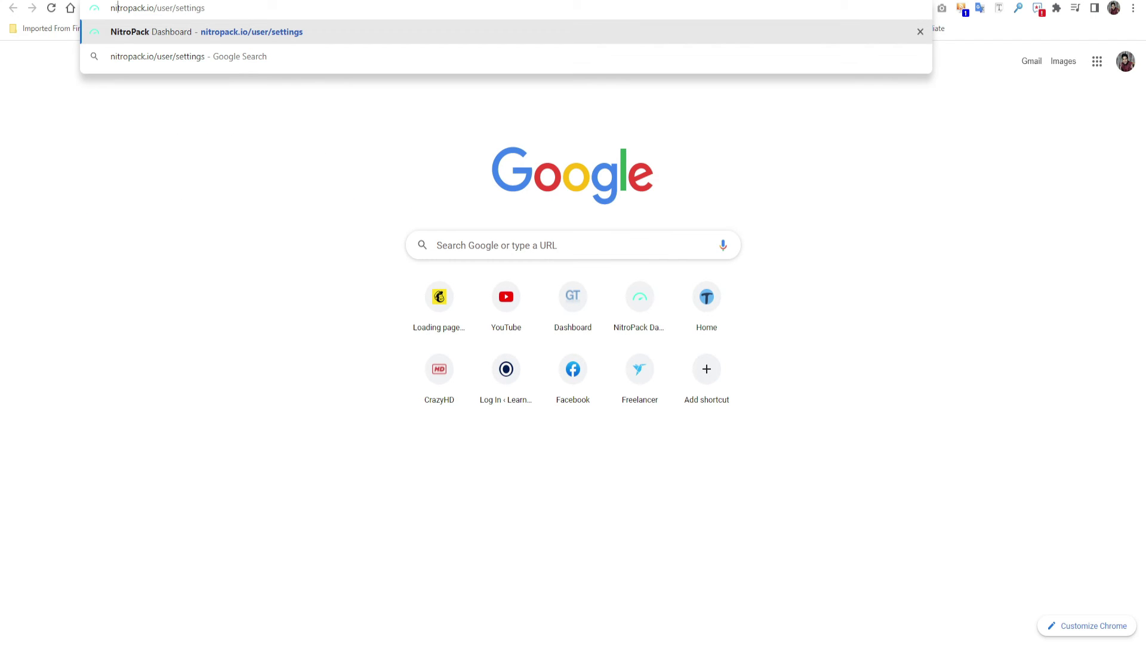
pyautogui.write('toropack ip whitelist')
pyautogui.press('Return')
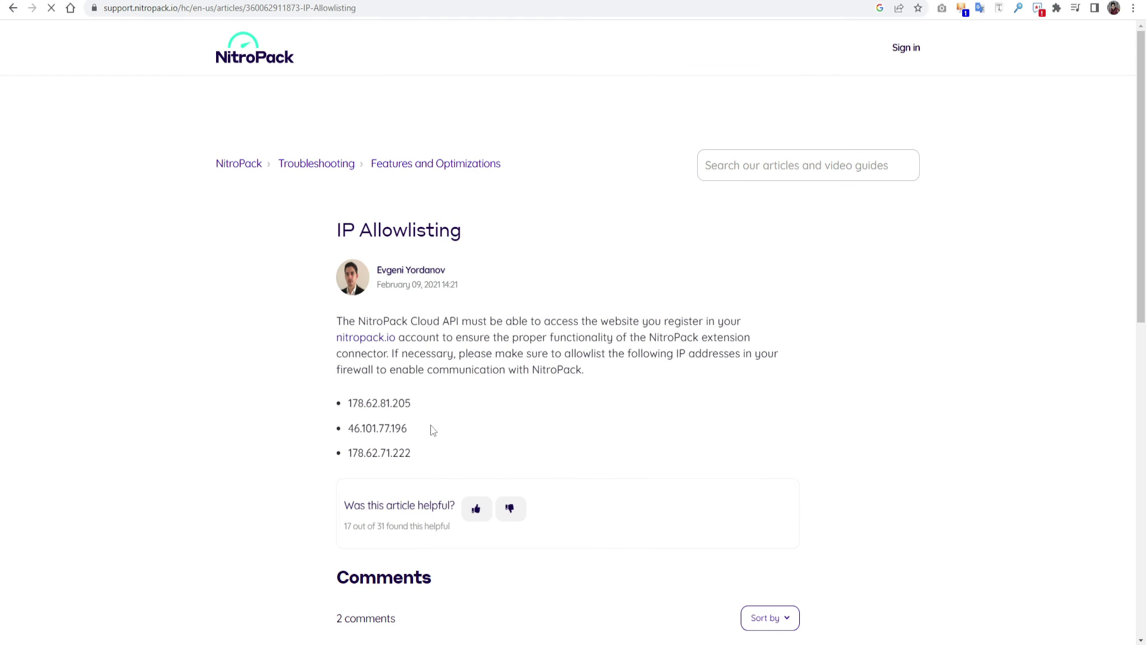
# Copy the three NitroPack IP addresses from the IP Allowlisting support article.
pyautogui.moveTo(426, 462); pyautogui.dragTo(384, 409)
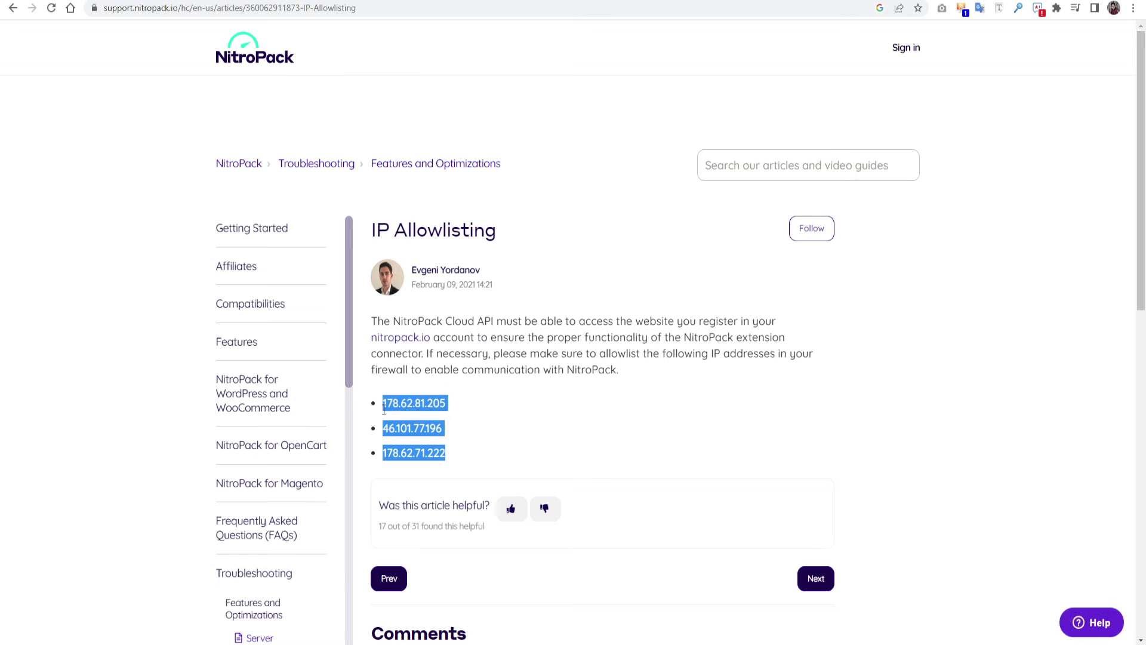
pyautogui.rightClick(384, 410)
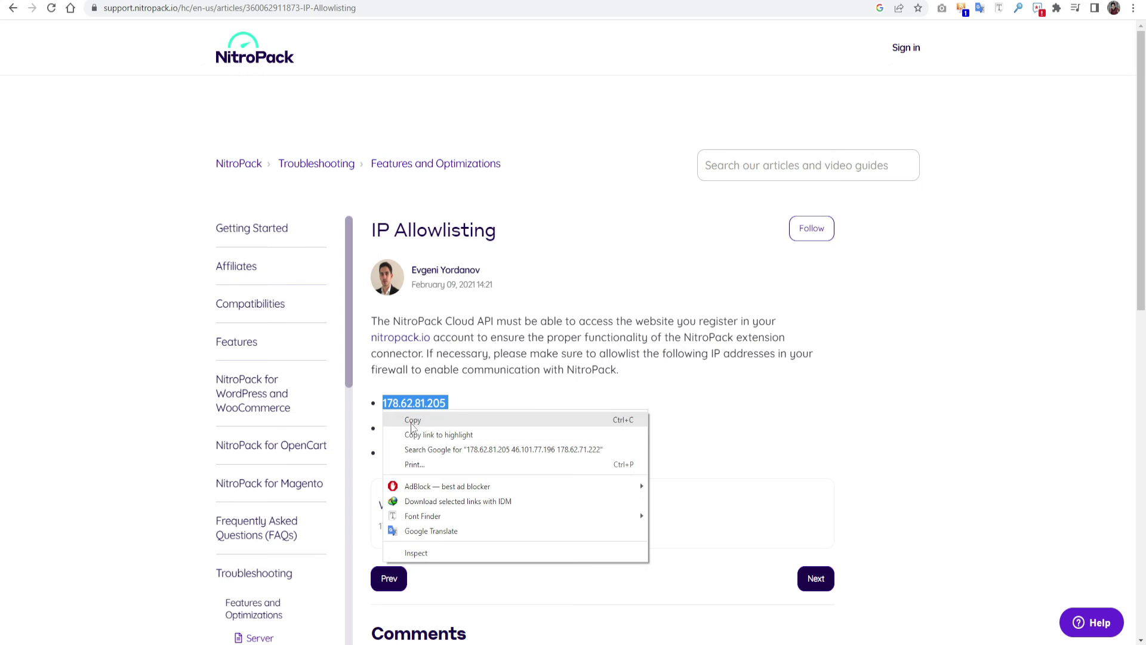
pyautogui.click(412, 418)
# Paste the three NitroPack IPs into Wordfence's allowlisted IP addresses field and save the changes.
pyautogui.hotkey('ctrl', 'Tab')
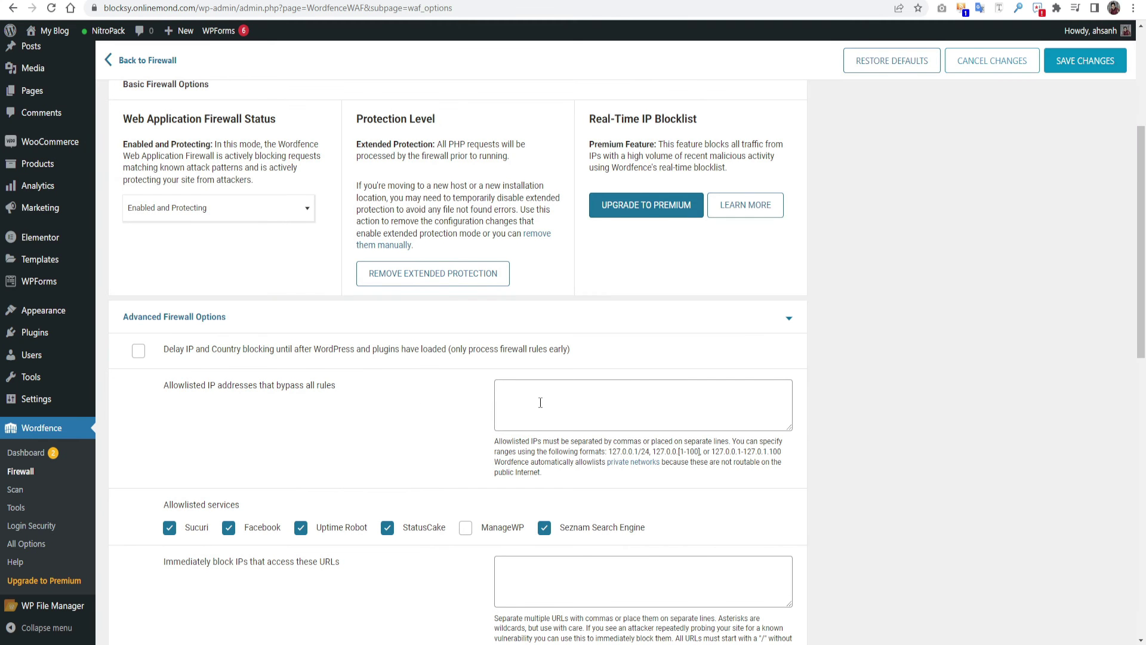
pyautogui.click(538, 401)
pyautogui.rightClick(540, 404)
pyautogui.click(576, 501)
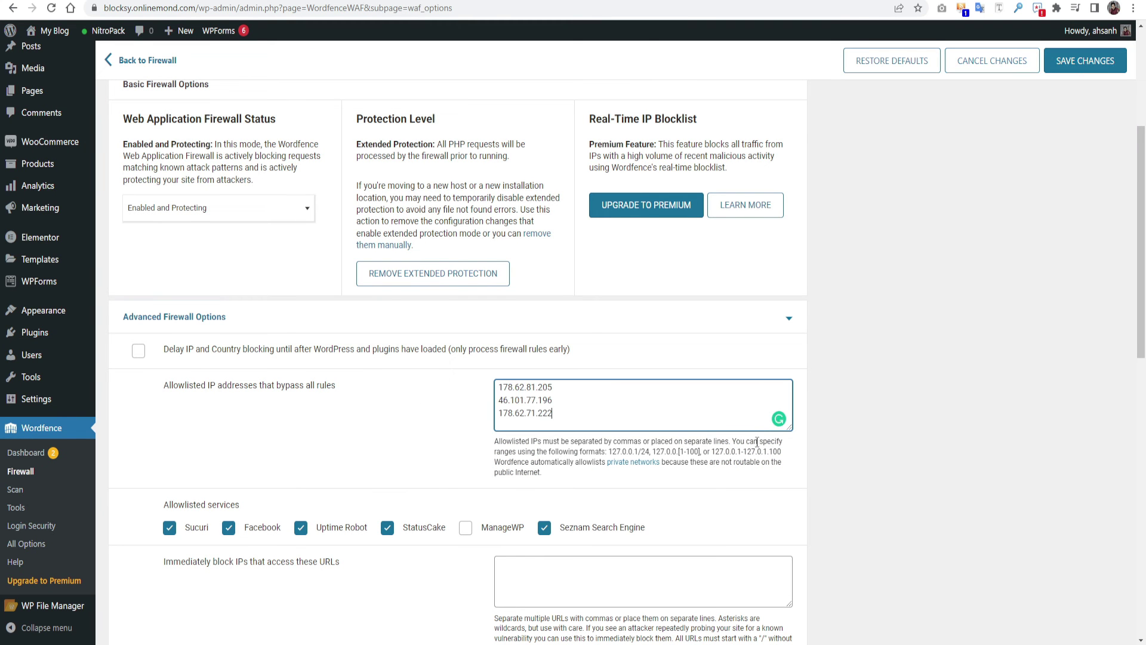
pyautogui.click(1080, 69)
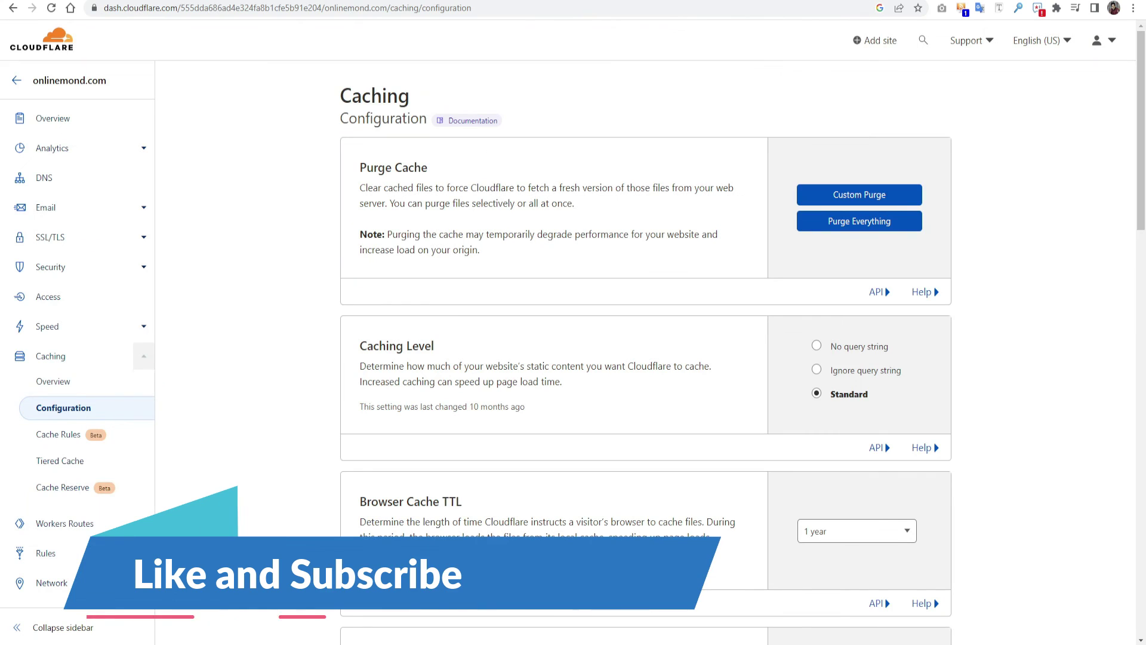
# Purge Everything from Cloudflare's cache for onlinemond.com under Caching > Configuration.
pyautogui.click(50, 50)
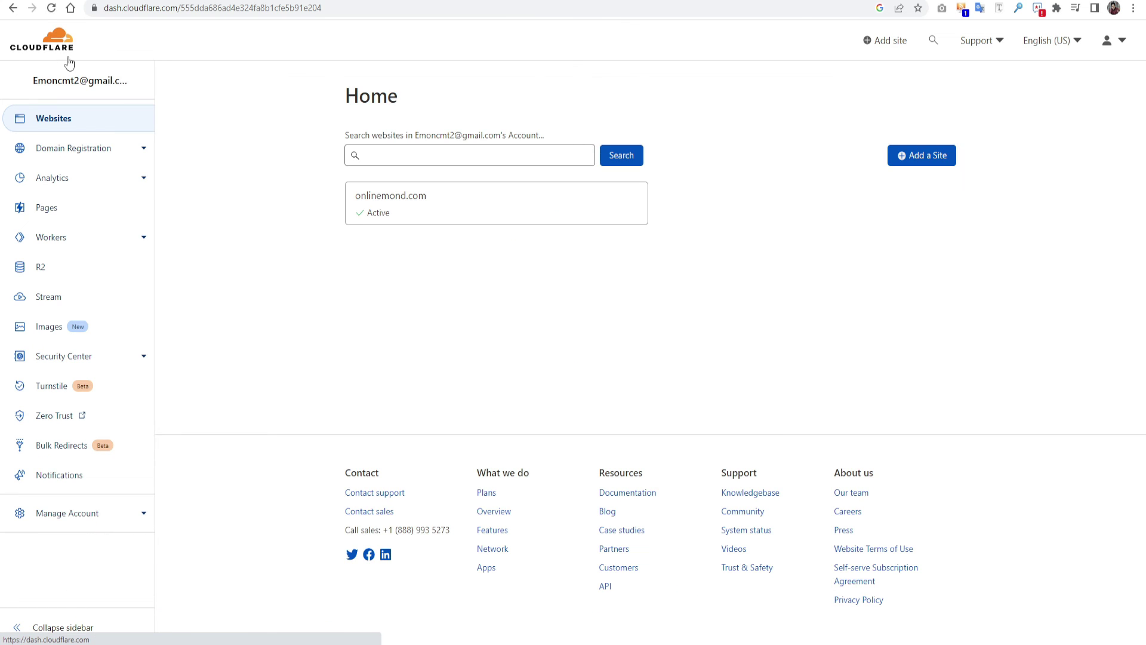
pyautogui.click(420, 253)
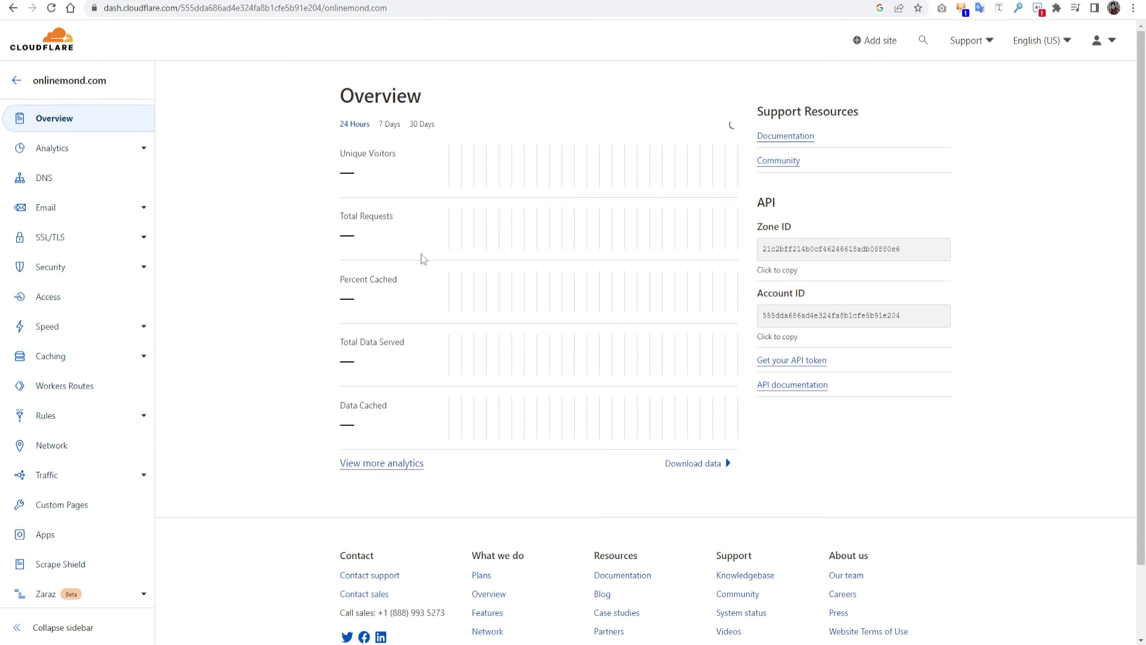
pyautogui.click(61, 358)
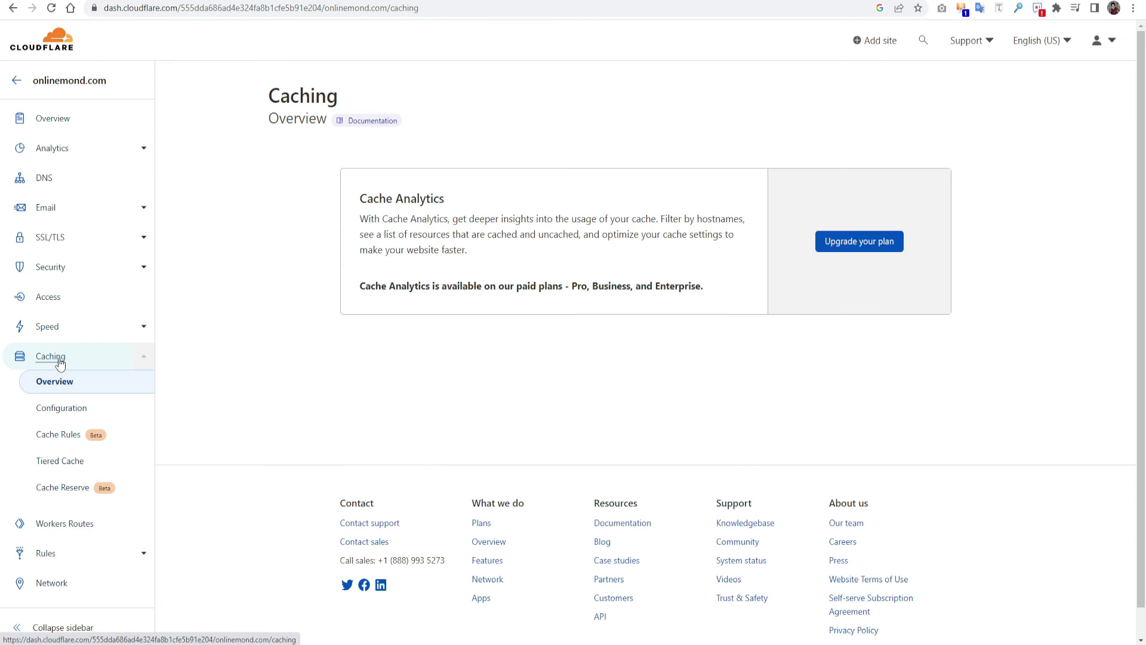
pyautogui.click(74, 417)
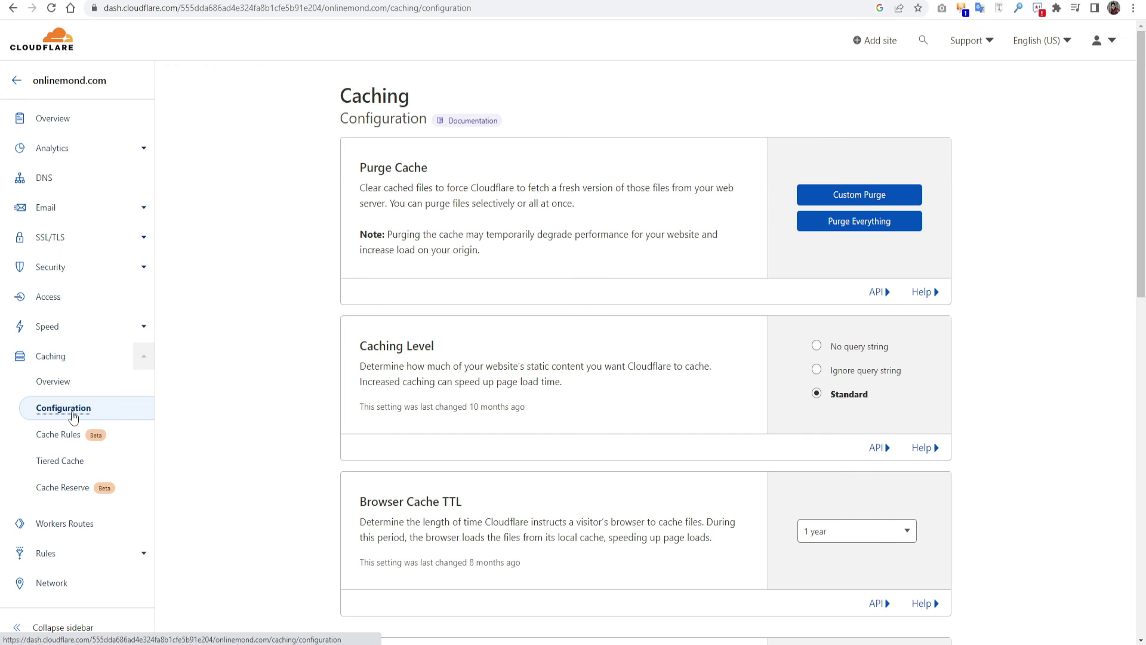
pyautogui.click(872, 231)
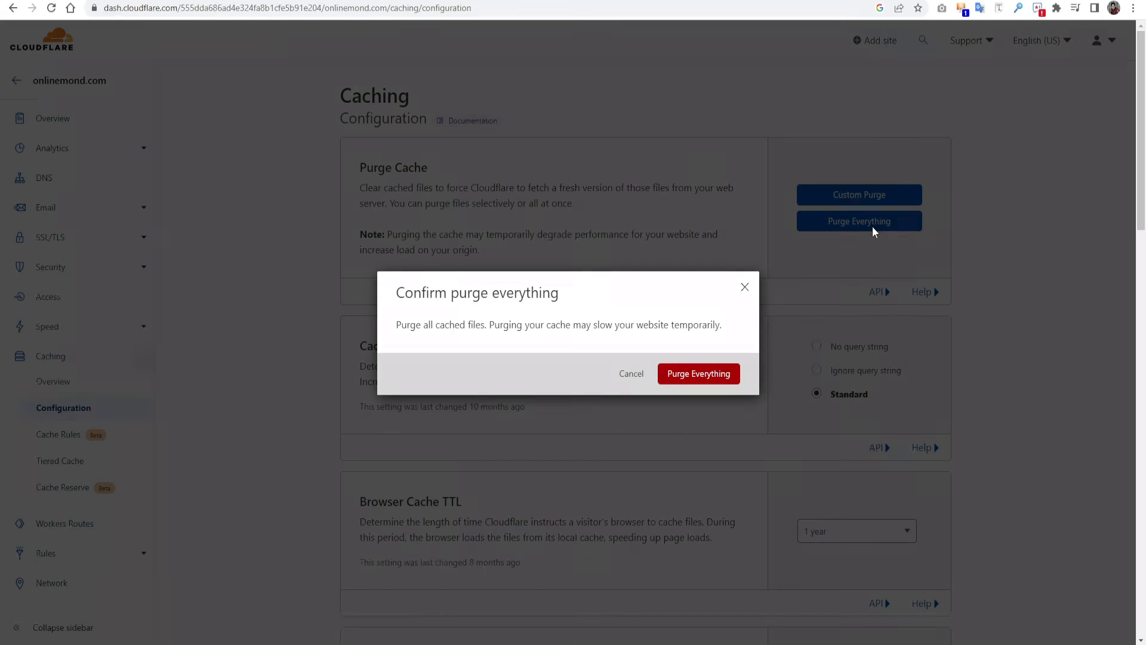
pyautogui.click(714, 374)
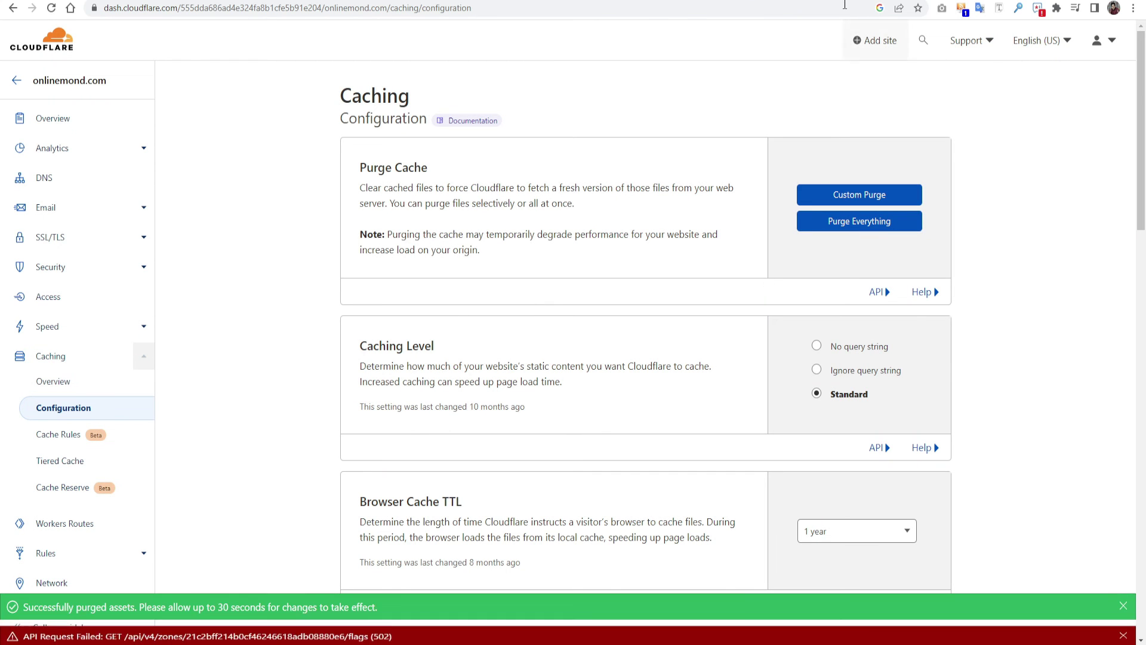
pyautogui.click(877, 1)
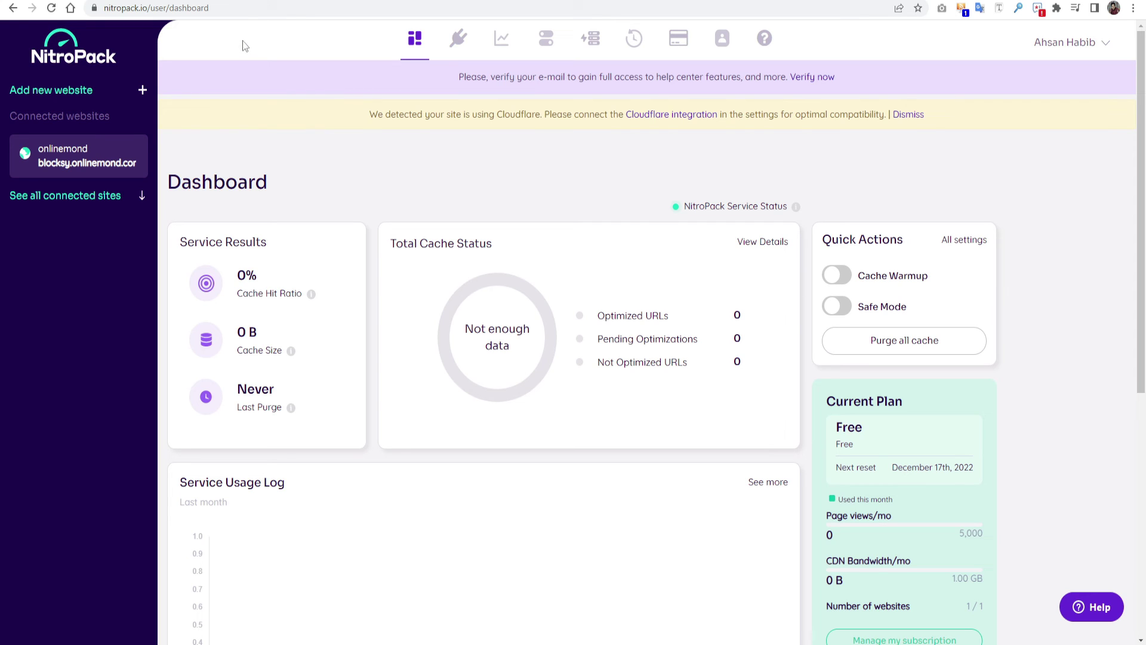
# Open the NitroPack website settings and review the General options, confirming Ludicrous mode is active.
pyautogui.click(550, 44)
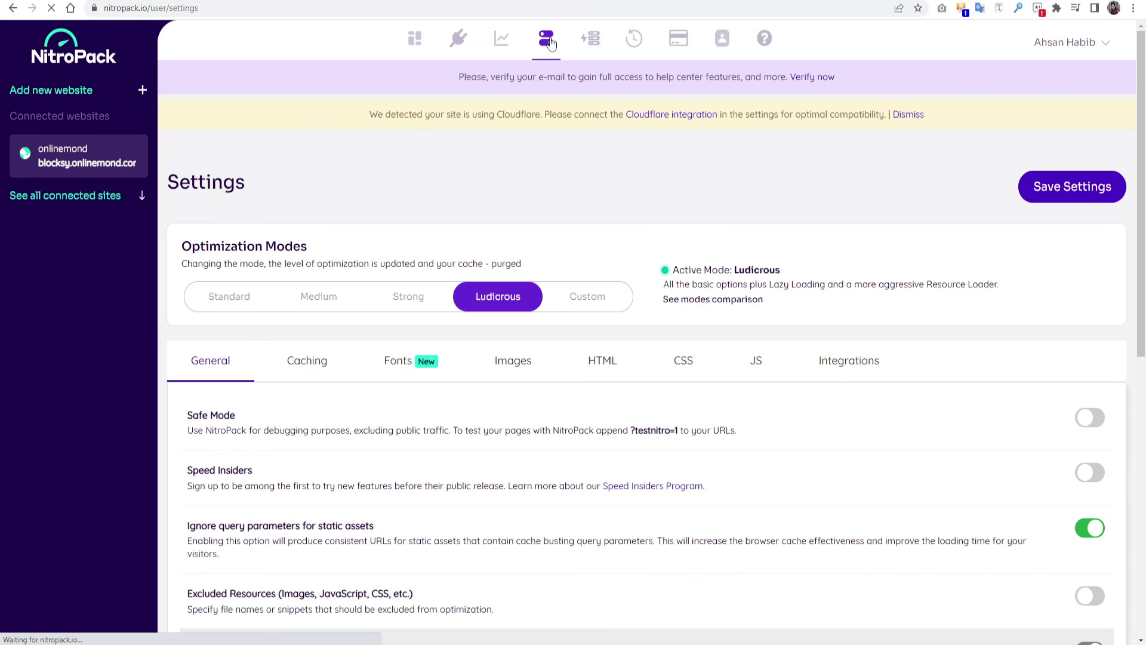
pyautogui.scroll(-4, 955, 295)
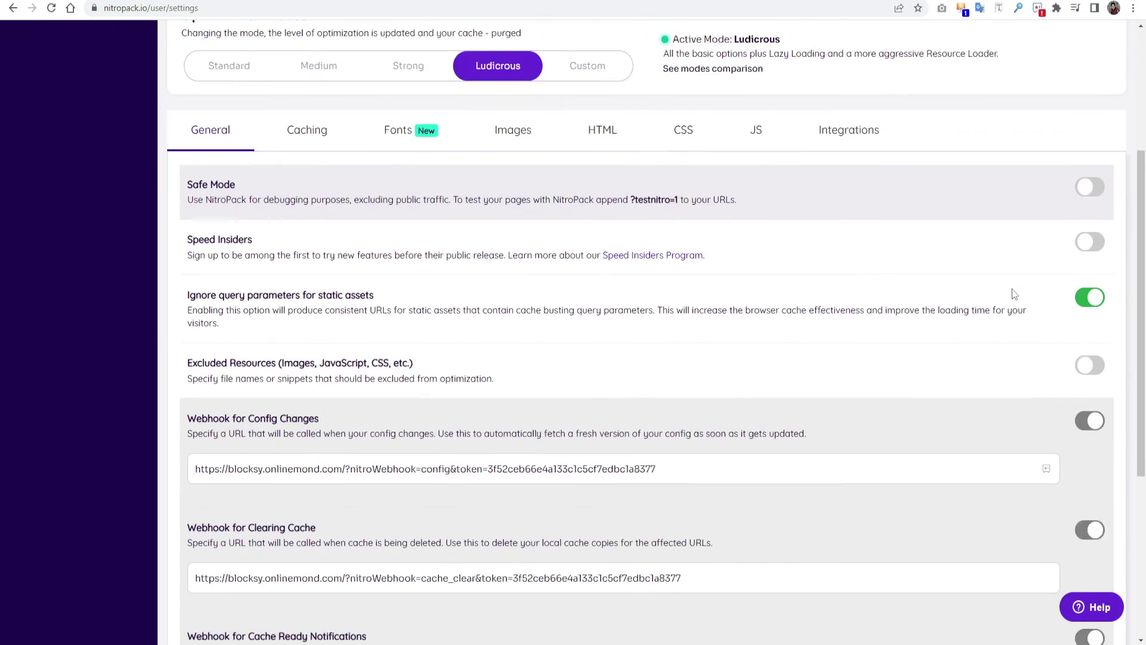
pyautogui.scroll(-3, 1013, 293)
pyautogui.scroll(-3, 1000, 366)
pyautogui.scroll(5, 996, 406)
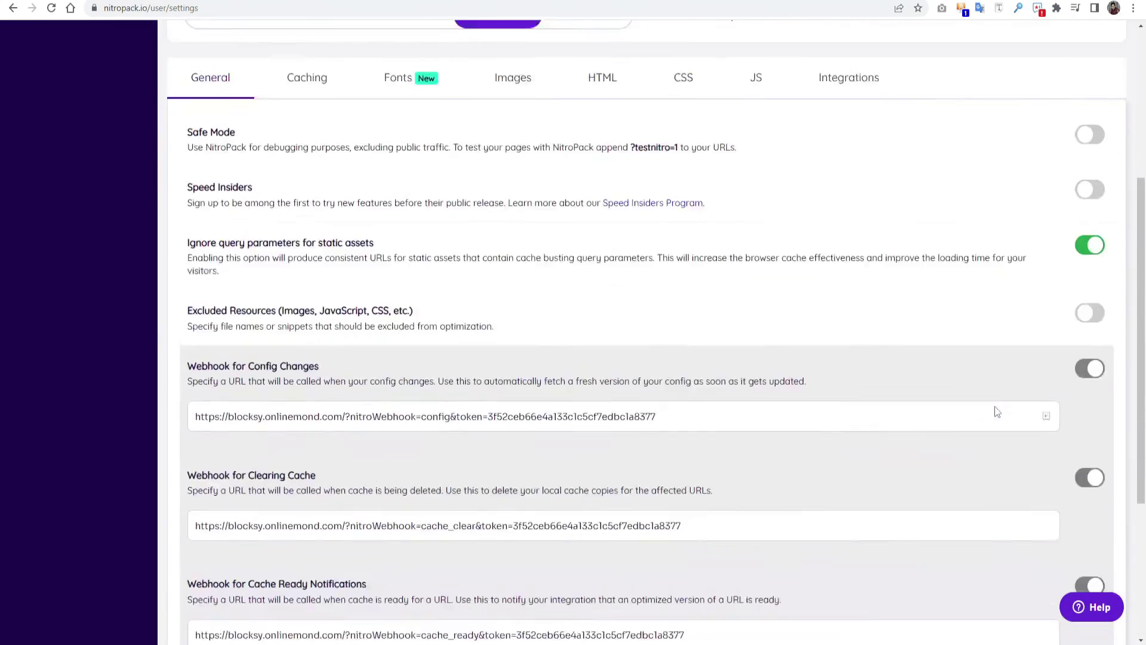
pyautogui.scroll(5, 995, 411)
pyautogui.scroll(-3, 995, 411)
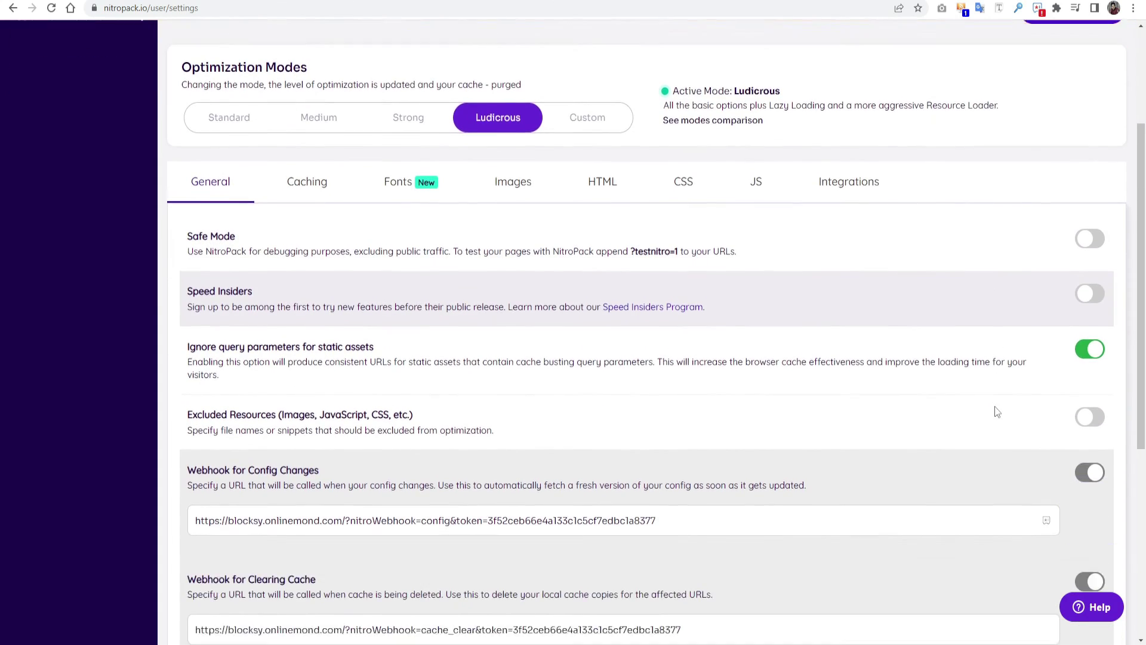
pyautogui.scroll(-2, 995, 408)
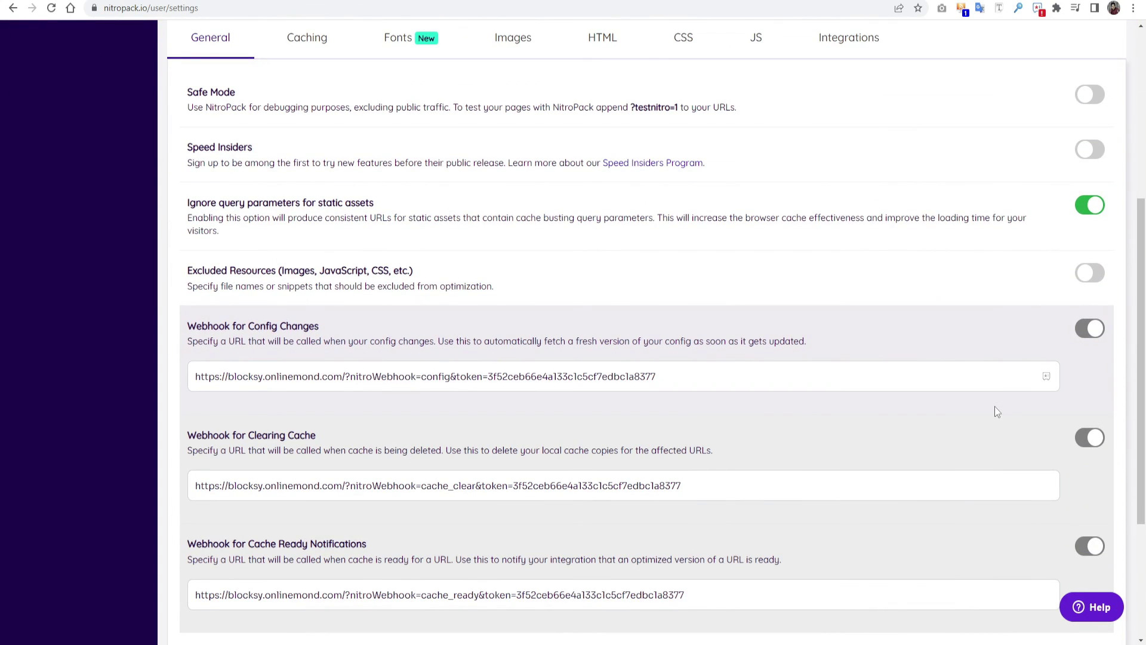
pyautogui.scroll(2, 995, 410)
pyautogui.scroll(-4, 995, 411)
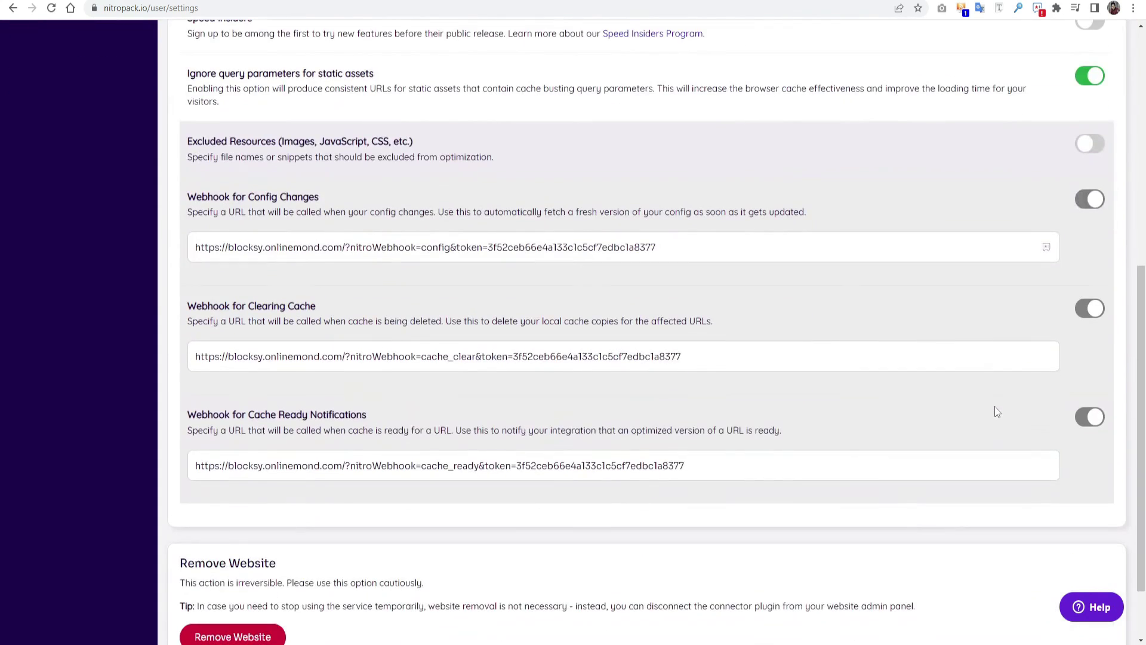
pyautogui.scroll(-1, 995, 410)
pyautogui.scroll(7, 994, 411)
# Turn on Optimize Ads in NitroPack's JS settings and save the website settings.
pyautogui.click(756, 168)
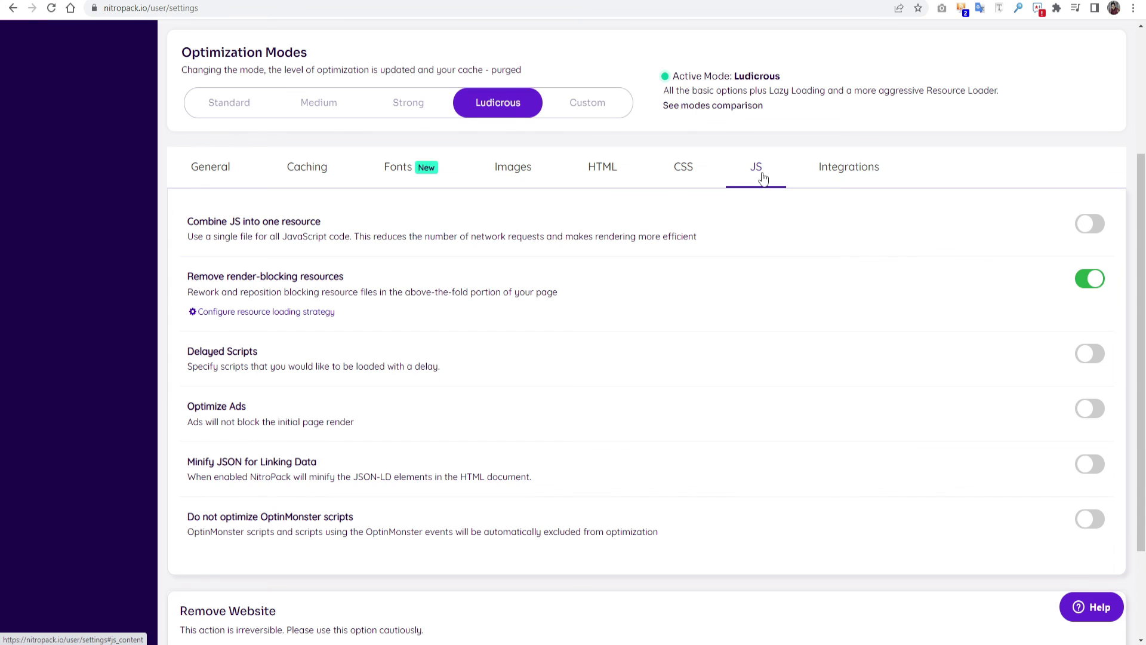
pyautogui.scroll(3, 767, 197)
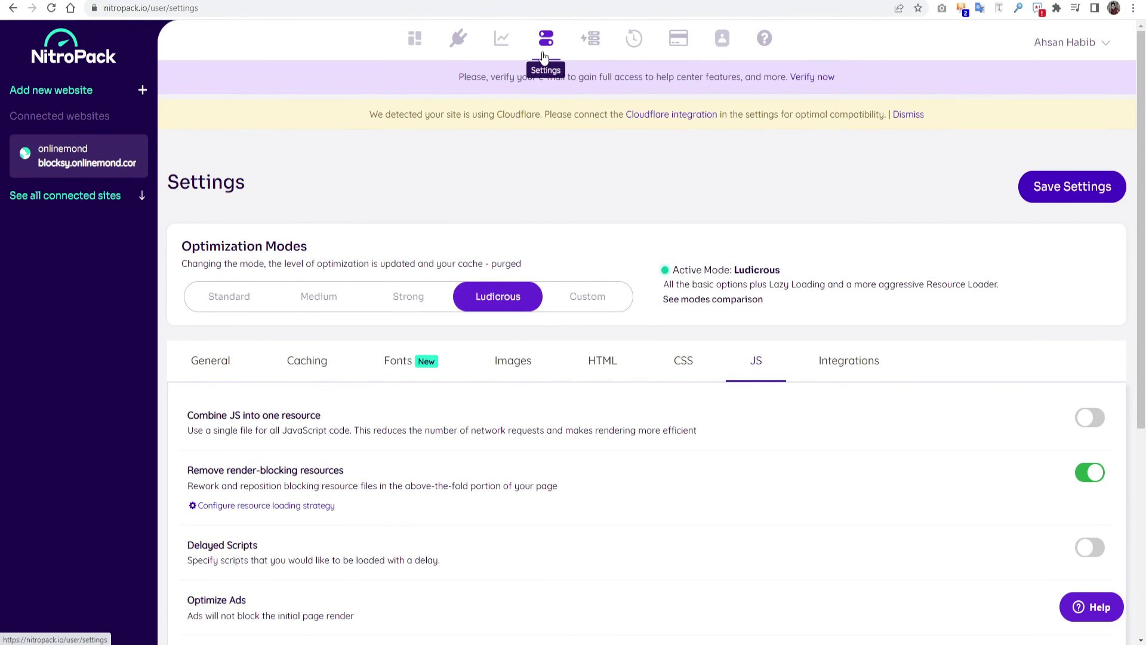
pyautogui.scroll(-3, 754, 363)
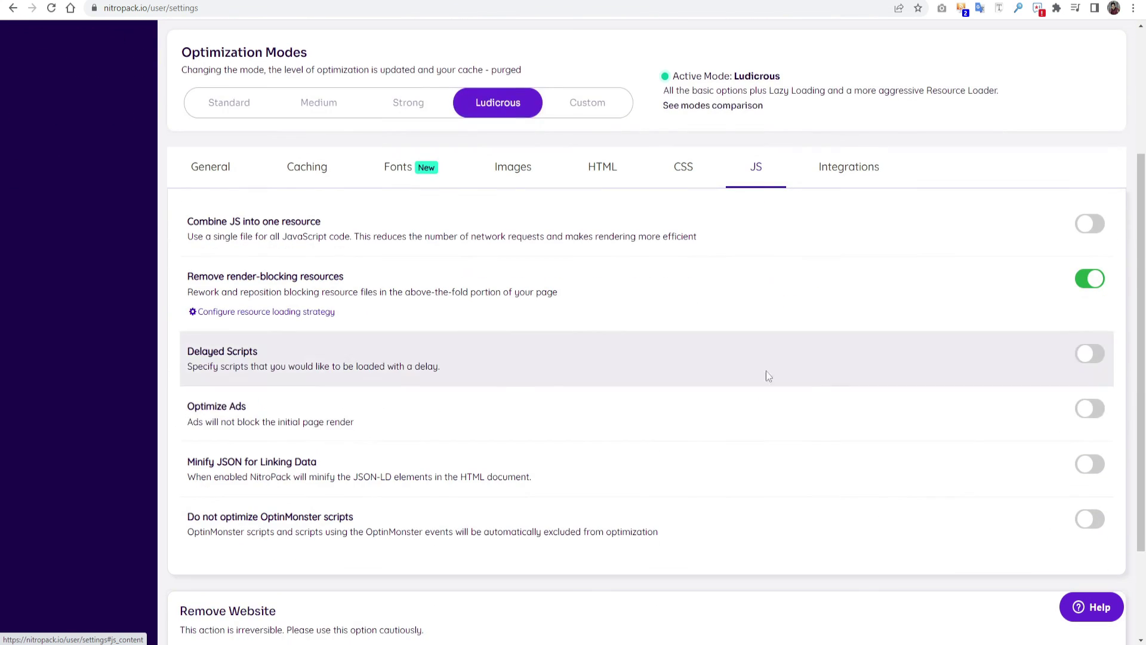
pyautogui.click(1090, 410)
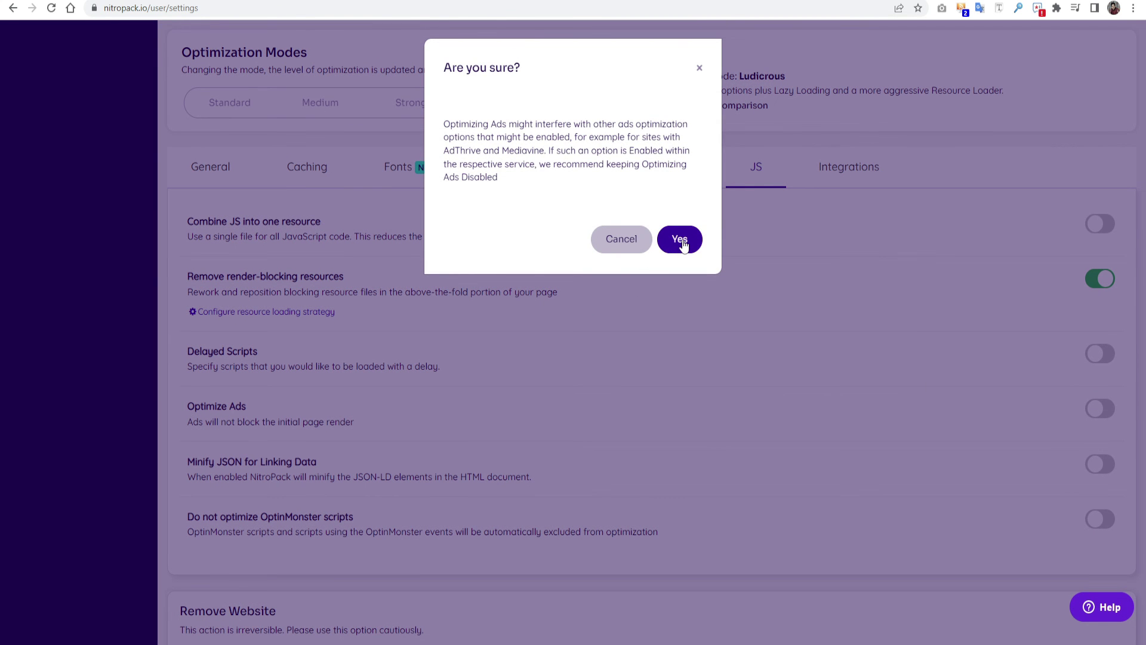
pyautogui.click(684, 244)
pyautogui.scroll(3, 770, 307)
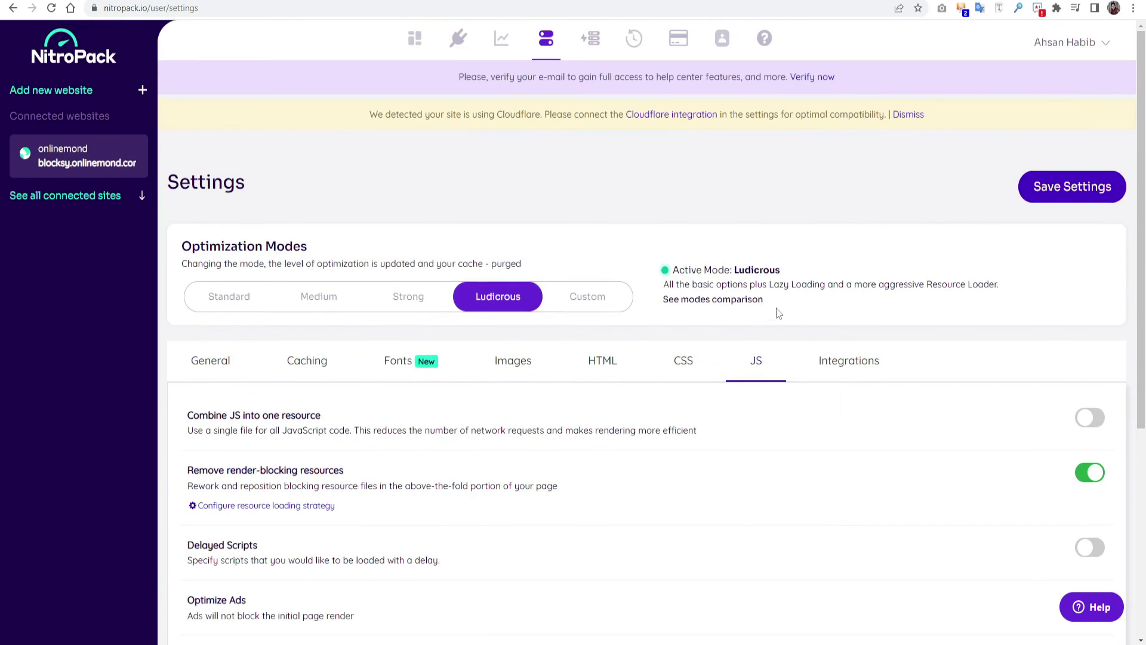
pyautogui.click(1075, 192)
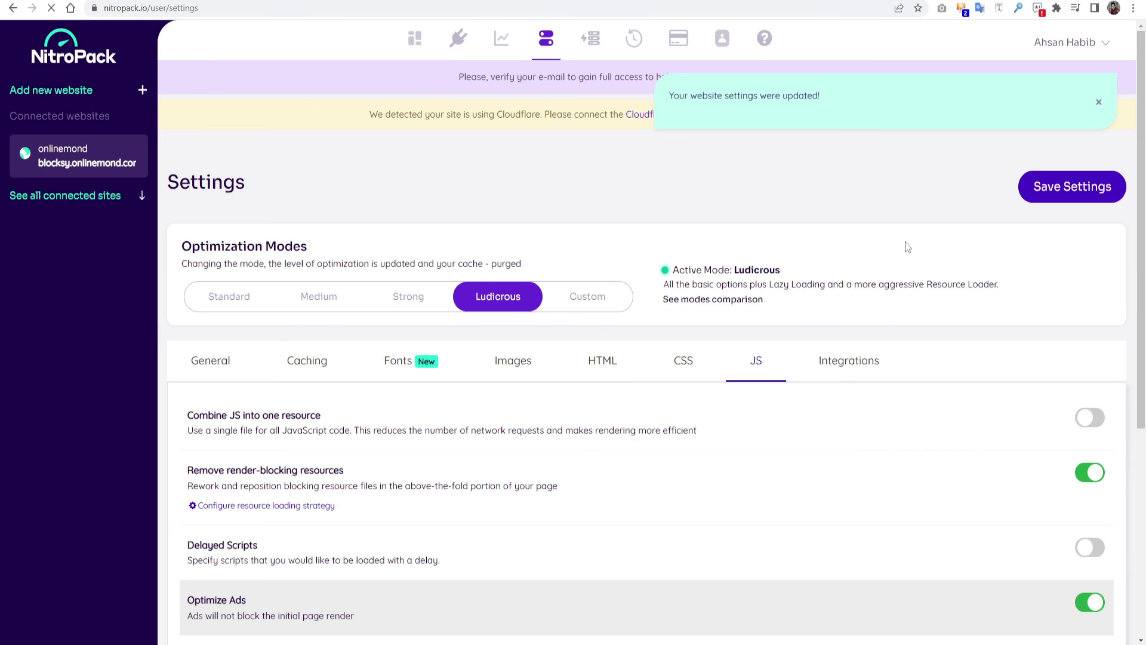
pyautogui.scroll(-2, 906, 244)
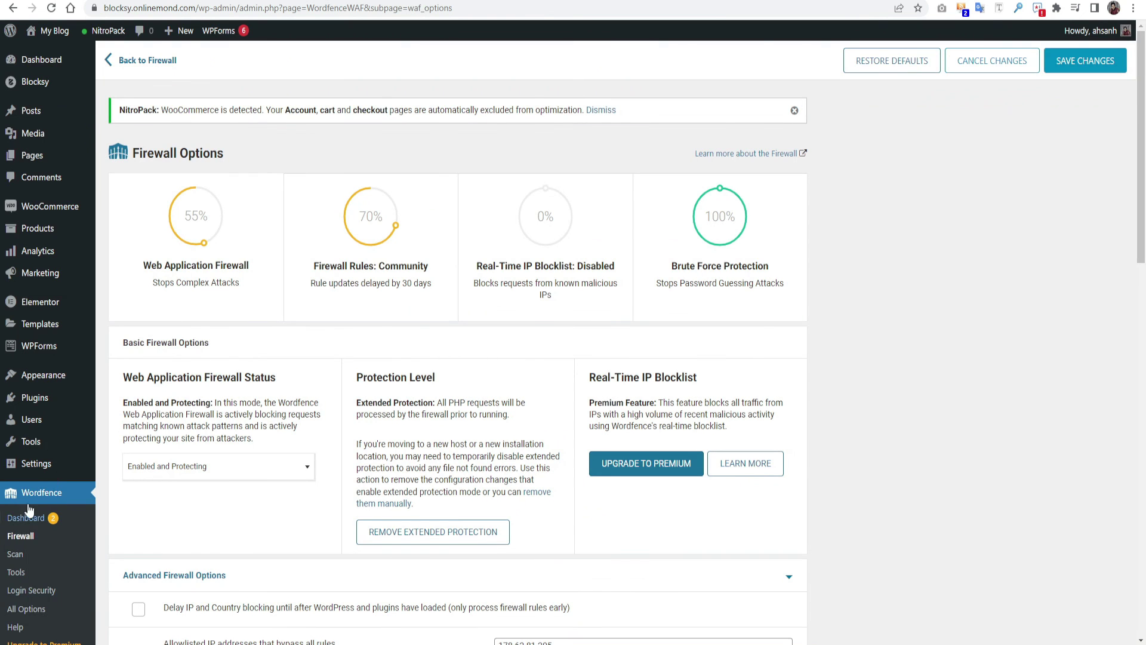
# Switch the NitroPack plugin's optimization mode to Strong and back to Ludicrous, then visit the site.
pyautogui.click(103, 31)
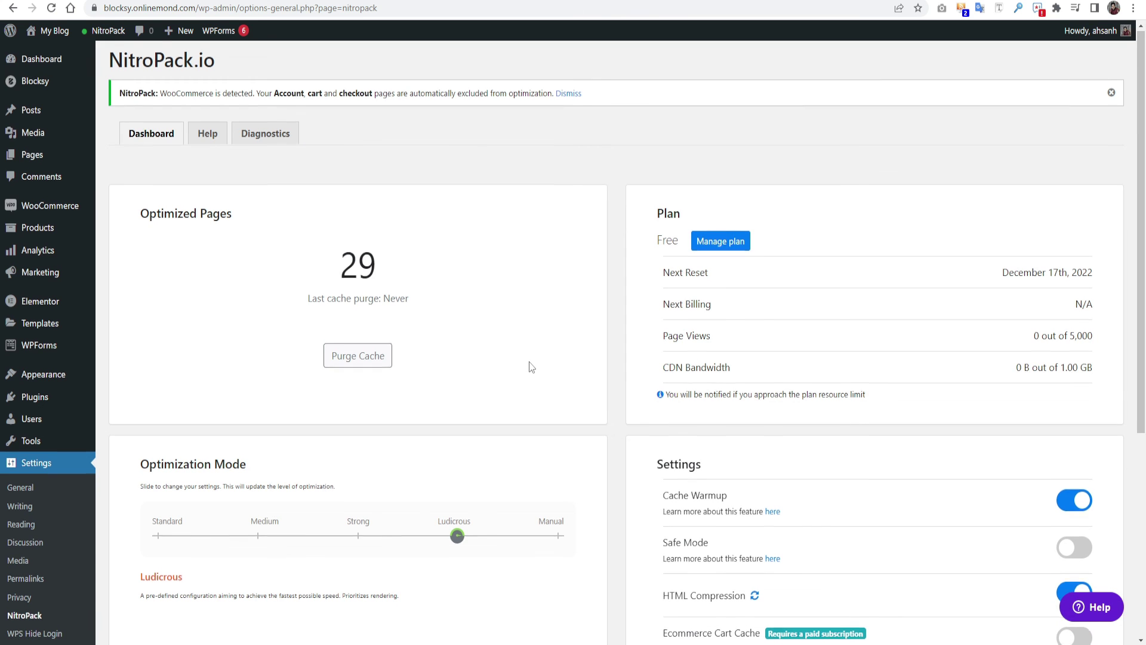
pyautogui.scroll(-2, 533, 370)
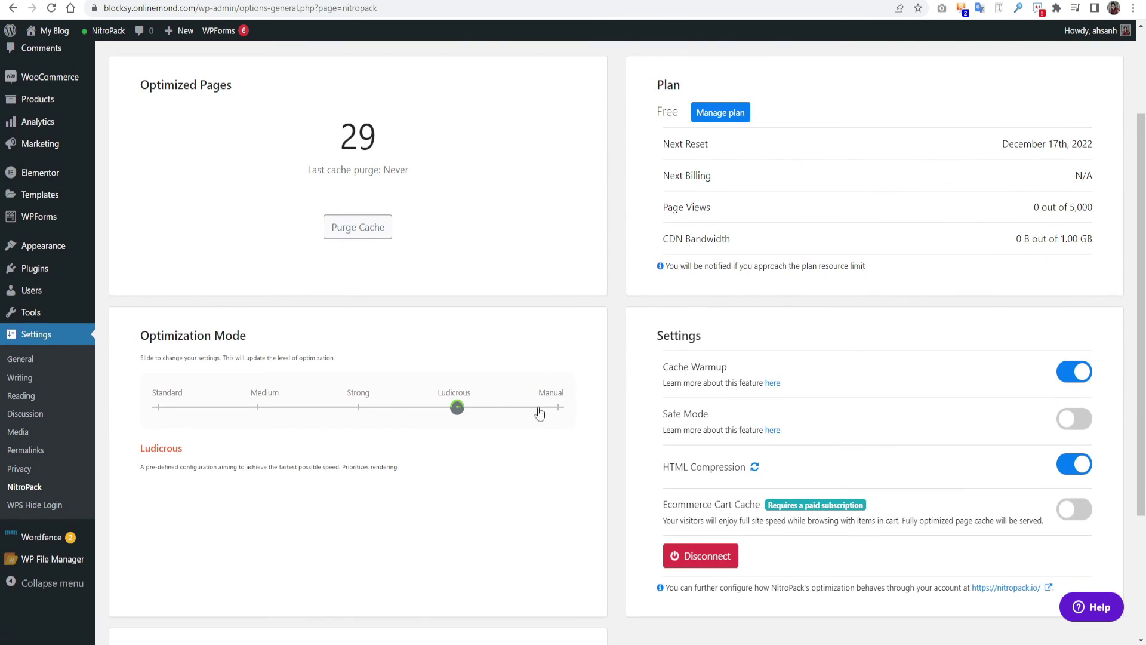
pyautogui.click(358, 409)
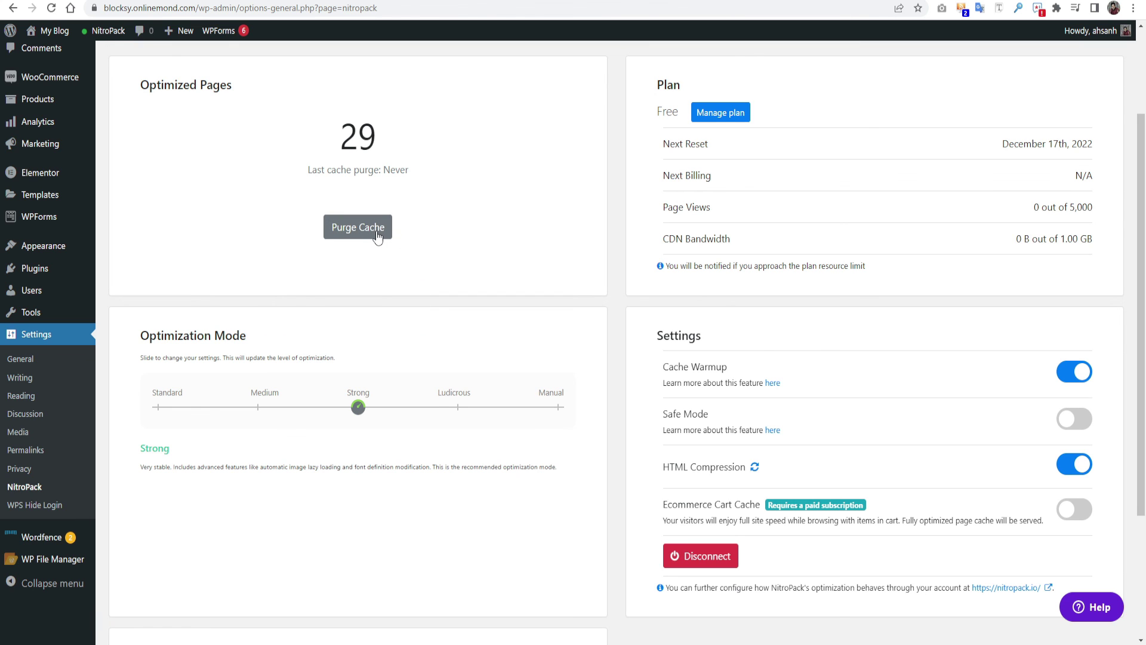
pyautogui.click(457, 408)
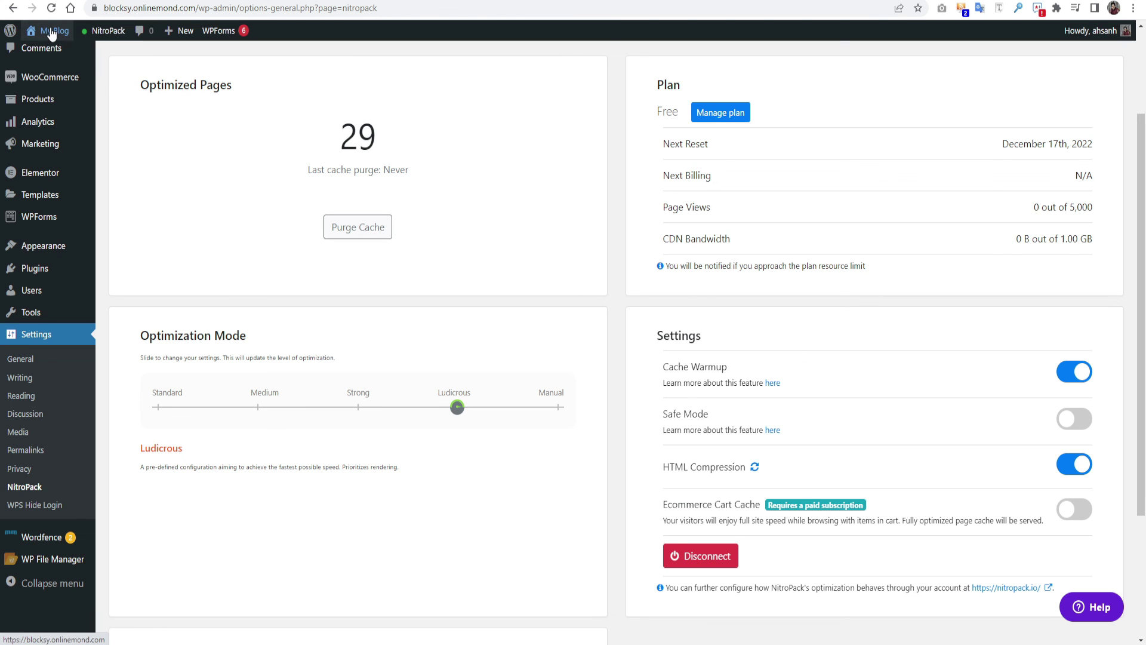
pyautogui.moveTo(53, 33)
pyautogui.rightClick(56, 56)
# Open the Garderobe homepage in a new tab and review it down to Newsletter Updates, then return to top.
pyautogui.click(57, 57)
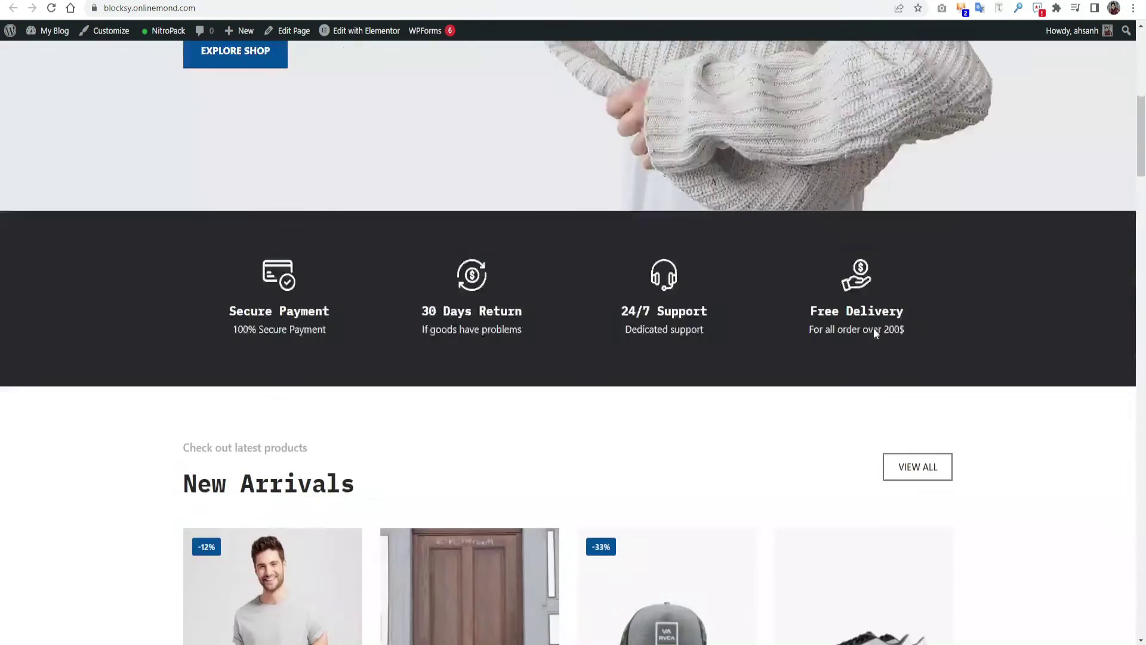
pyautogui.scroll(-15, 1105, 295)
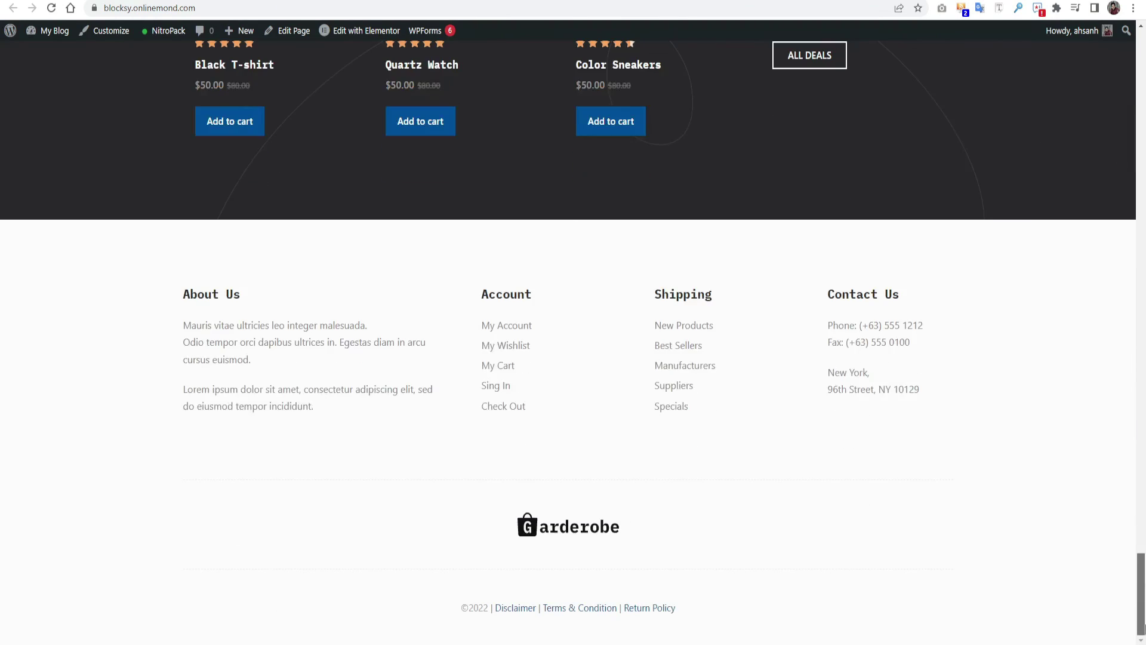
pyautogui.moveTo(1141, 597); pyautogui.dragTo(1143, 81)
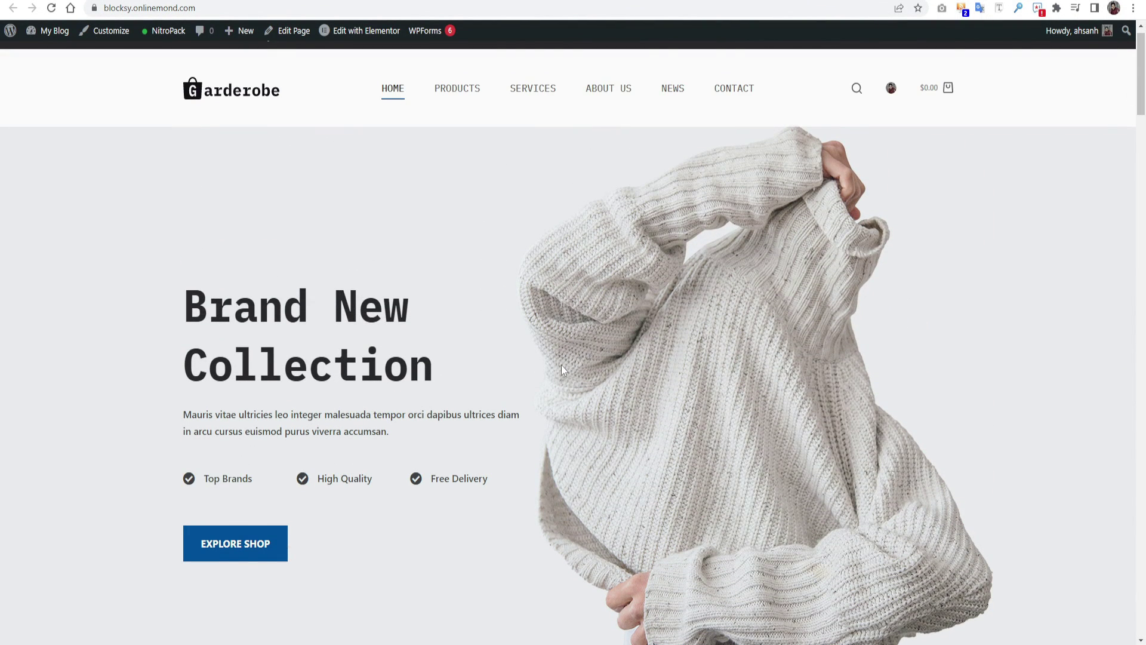